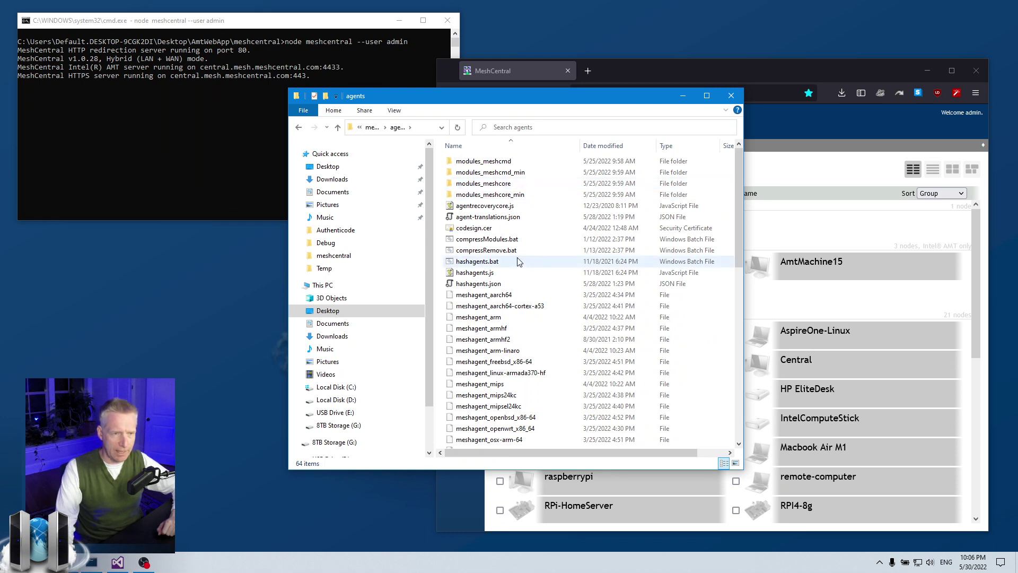
# Step: Look over MeshCentralAssistant.exe and MeshCentralSatellite.exe in the agents folder
pyautogui.scroll(-7, 541, 337)
pyautogui.scroll(-4, 541, 337)
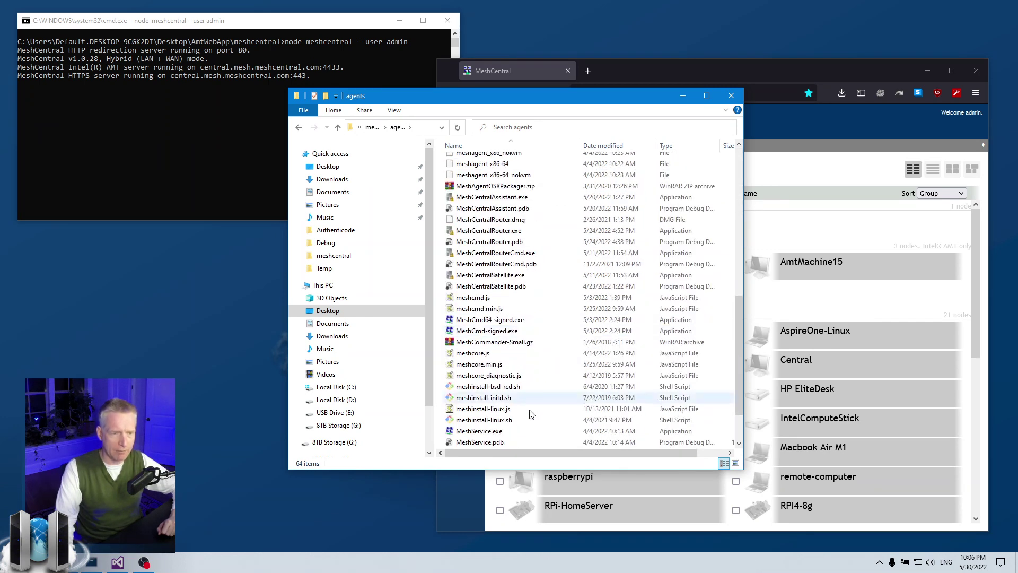
pyautogui.click(509, 199)
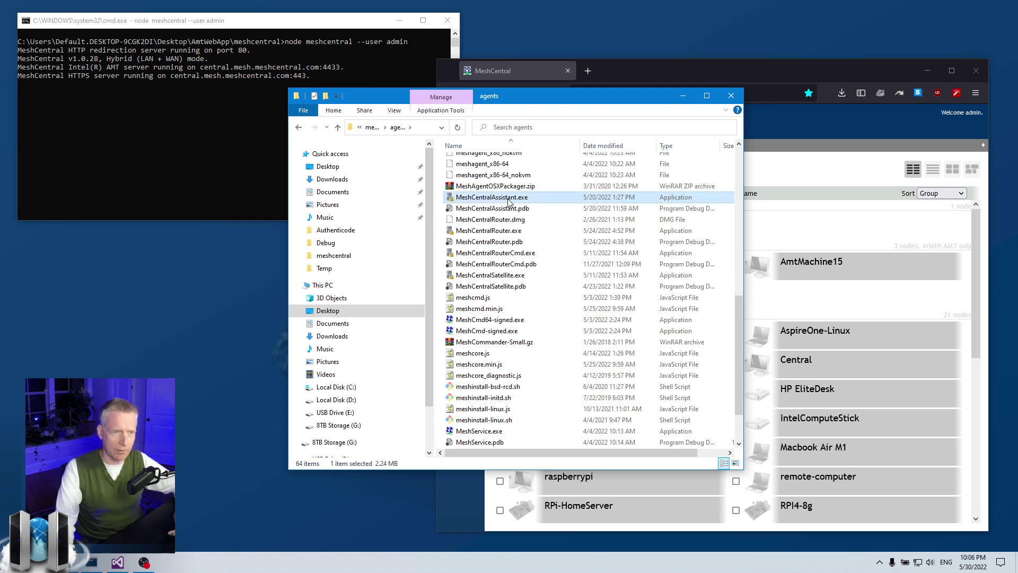
pyautogui.click(510, 232)
pyautogui.click(513, 277)
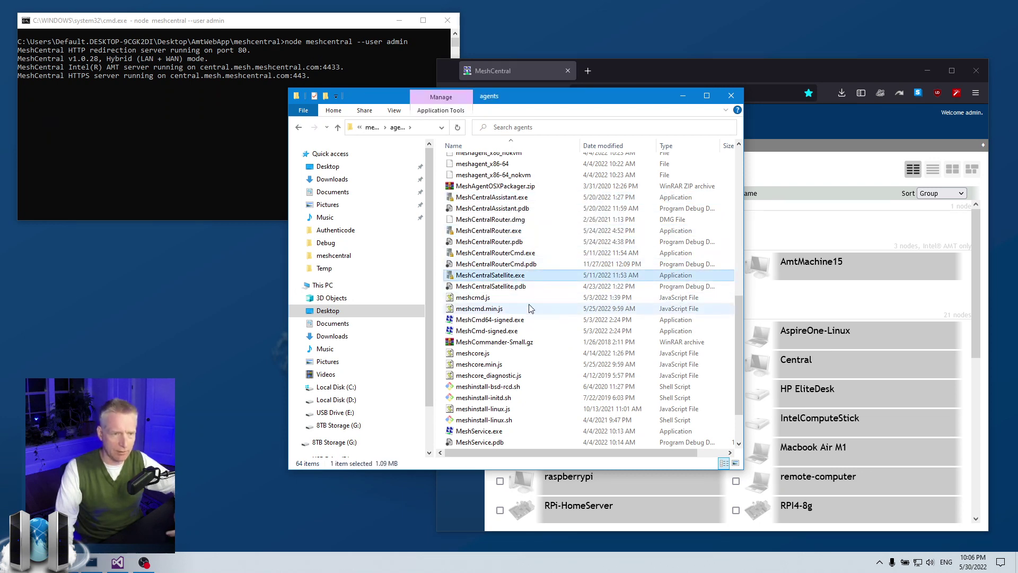
# Step: Inspect the MeshService.exe agent file and the neighbouring MeshService64.pdb
pyautogui.scroll(-2, 522, 308)
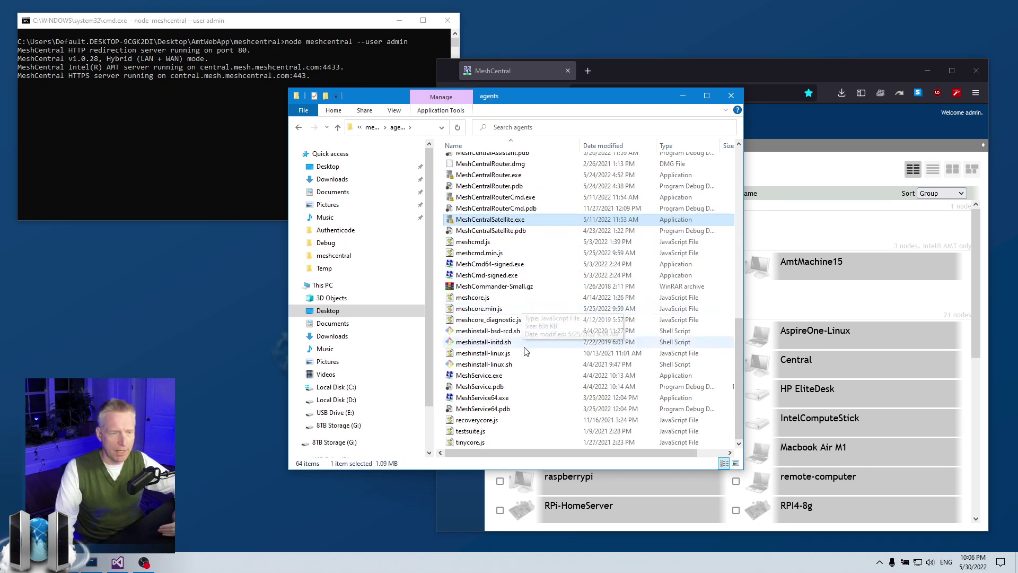
pyautogui.click(489, 263)
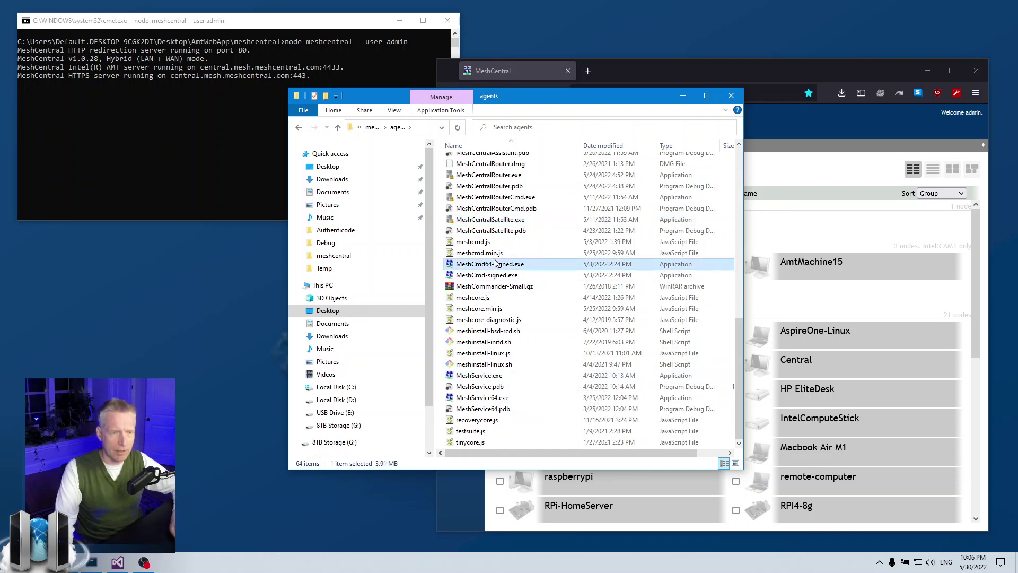
pyautogui.click(491, 275)
pyautogui.click(487, 377)
pyautogui.press('Down')
pyautogui.press('Down')
pyautogui.press('Down')
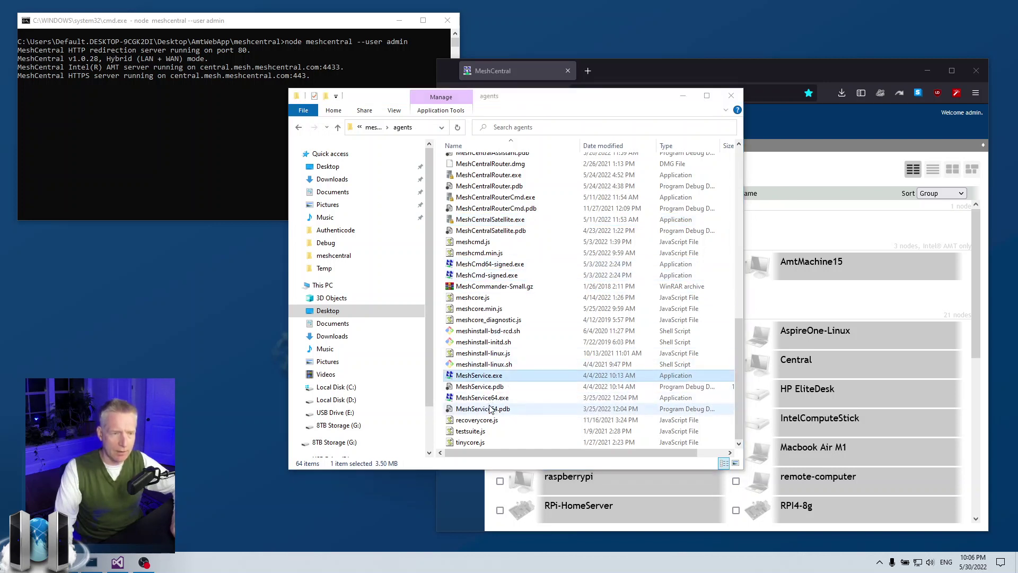
pyautogui.click(492, 380)
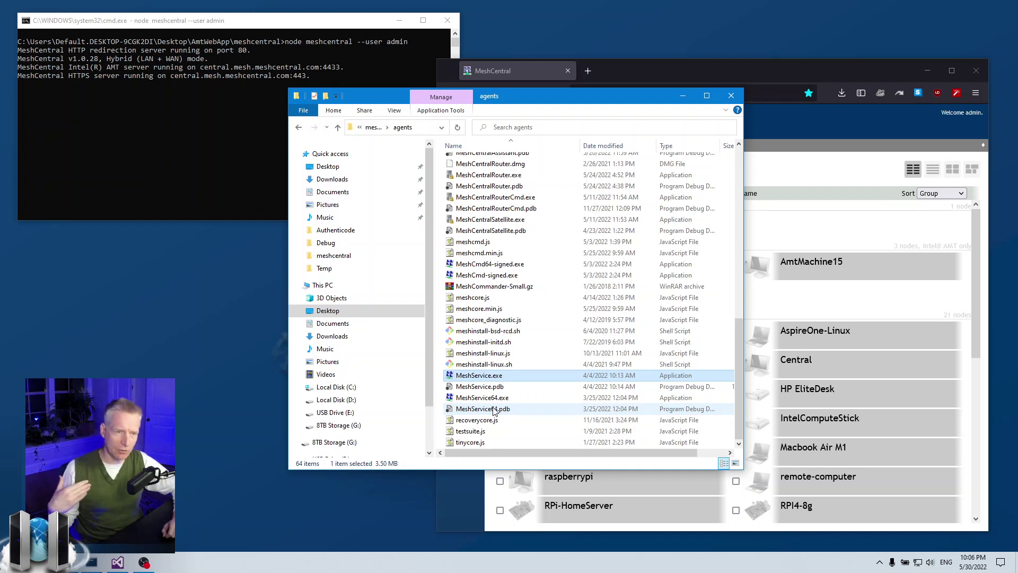
# Step: Review the signed MeshCmd executables, including MeshCmd64-signed.exe, and the MeshService files
pyautogui.click(502, 265)
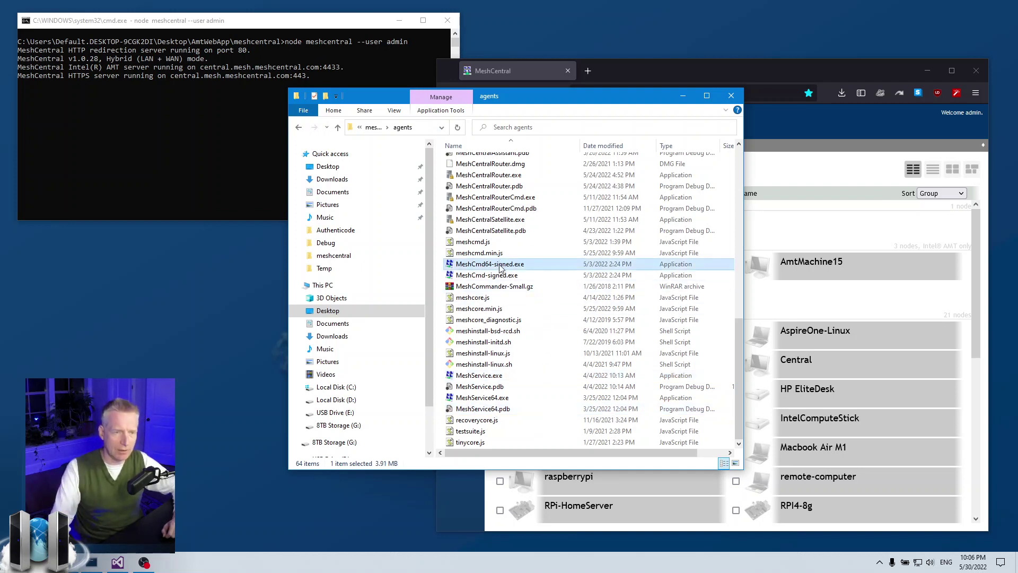
pyautogui.click(502, 275)
pyautogui.click(517, 266)
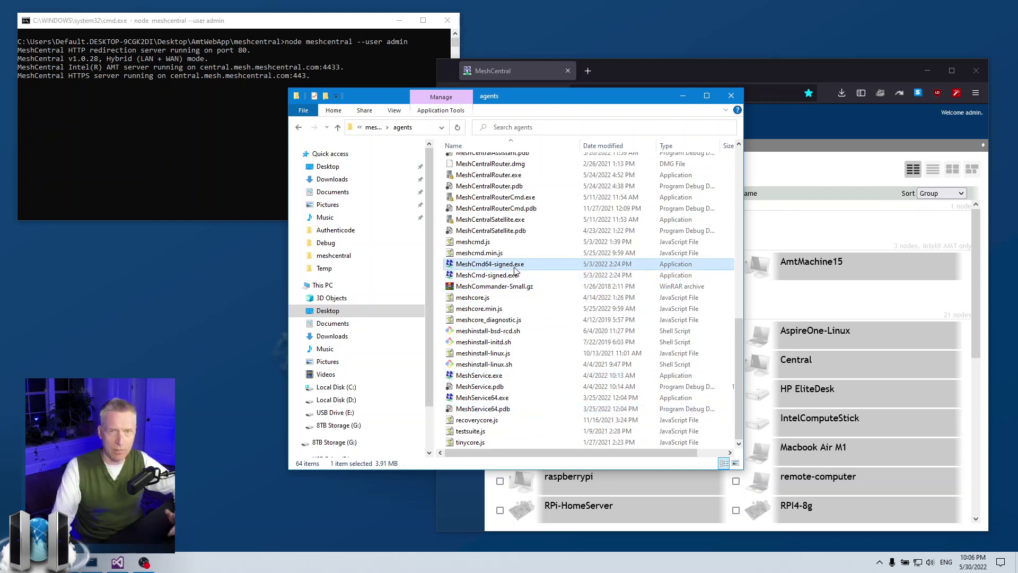
pyautogui.click(503, 375)
pyautogui.click(507, 386)
pyautogui.click(512, 398)
pyautogui.click(520, 409)
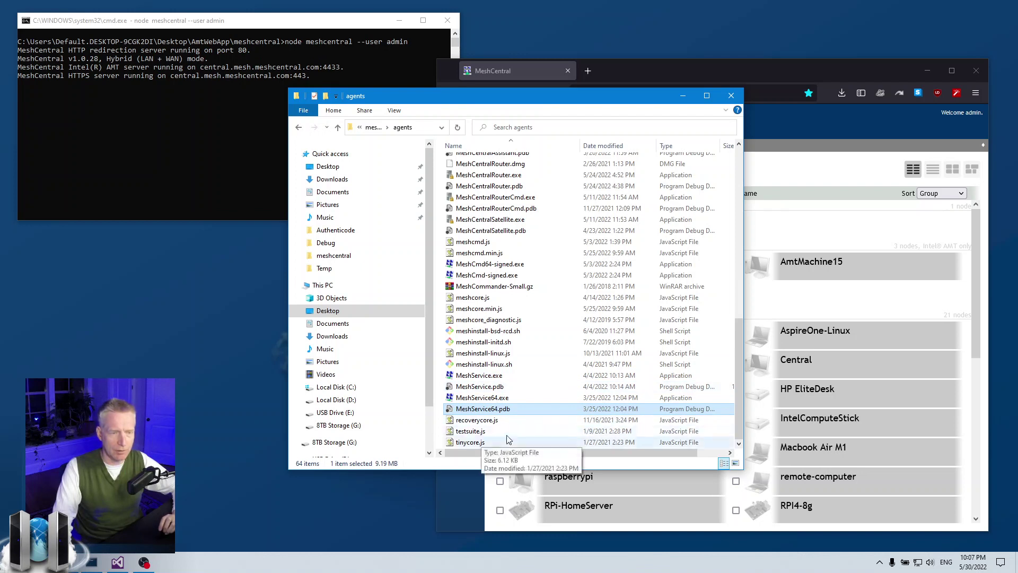
# Step: Select MeshService64.exe and MeshService.exe, then return to the parent meshcentral folder
pyautogui.keyDown('ctrl'); pyautogui.click(534, 403); pyautogui.keyUp('ctrl')
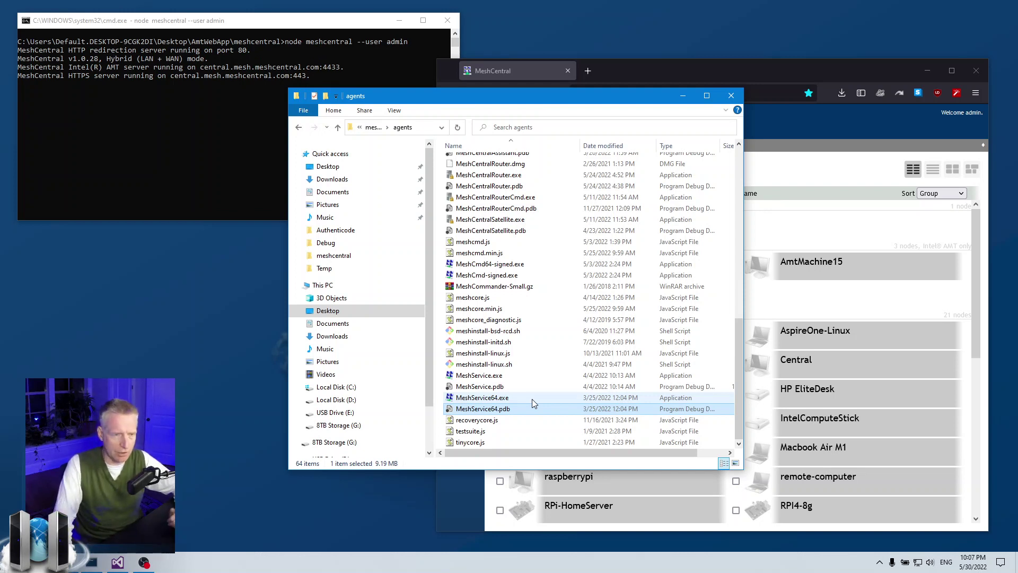
pyautogui.click(508, 377)
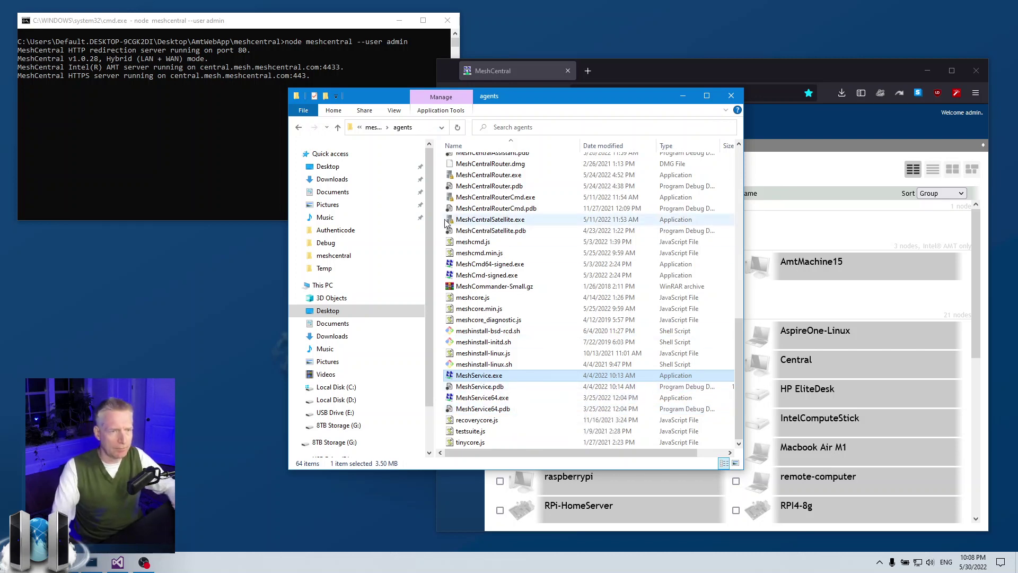
pyautogui.click(375, 127)
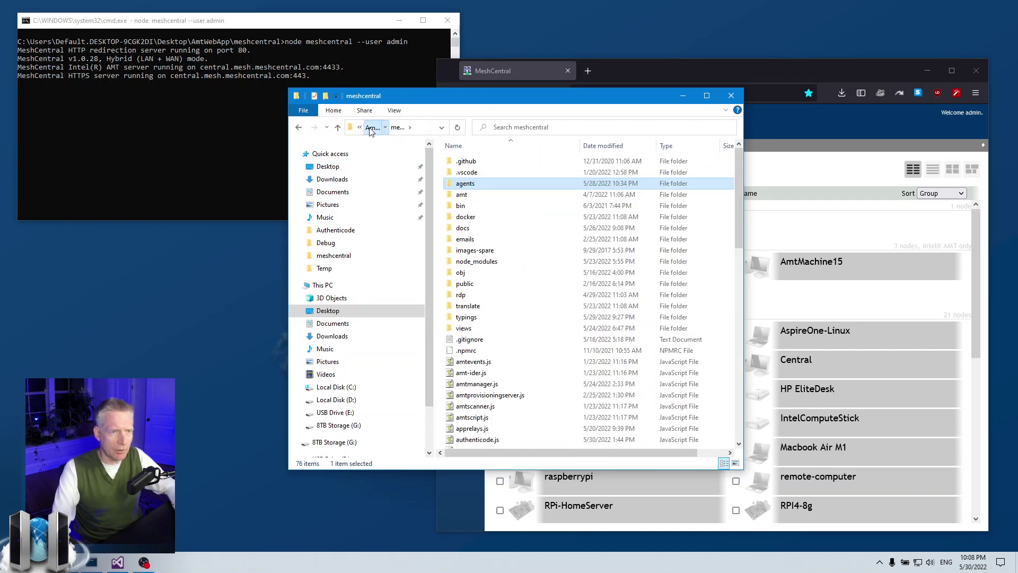
# Step: Navigate into the meshcentral-data folder and browse its files
pyautogui.click(371, 127)
pyautogui.click(505, 301)
pyautogui.scroll(-8, 579, 299)
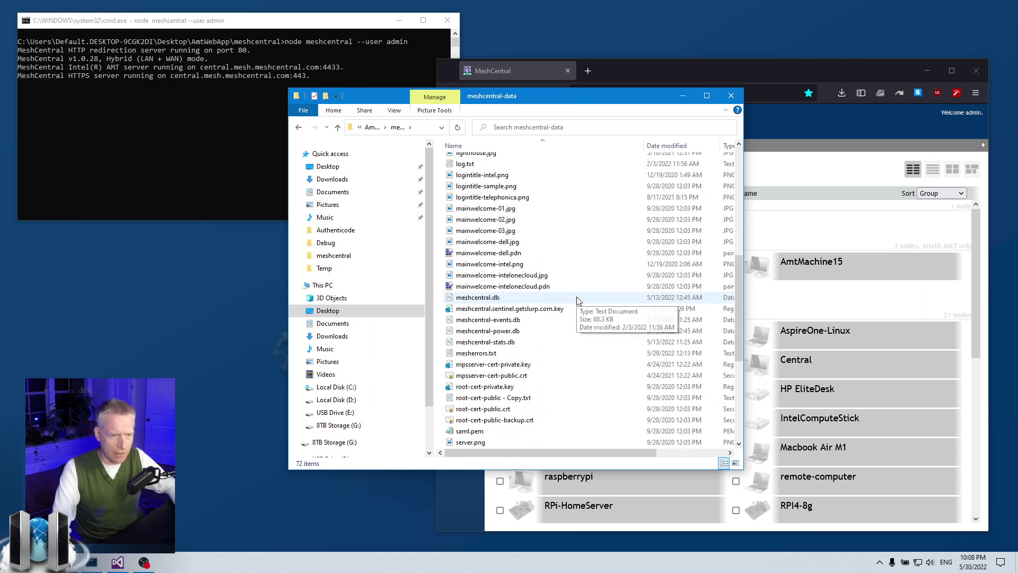
pyautogui.scroll(-3, 580, 301)
pyautogui.scroll(4, 578, 300)
pyautogui.scroll(4, 578, 301)
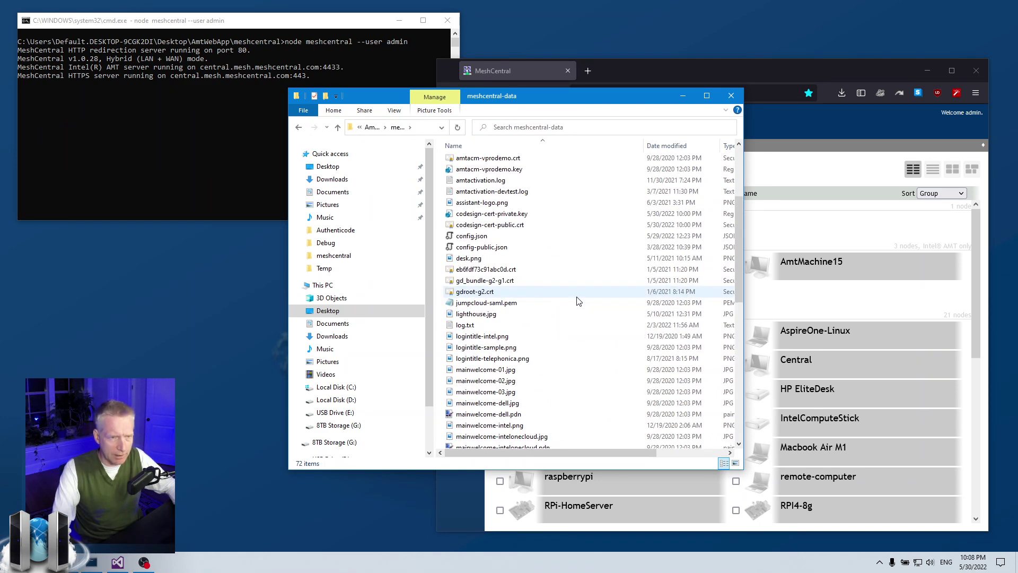
# Step: Select both codesign-cert-private.key and codesign-cert-public.crt together
pyautogui.click(496, 214)
pyautogui.scroll(2, 531, 236)
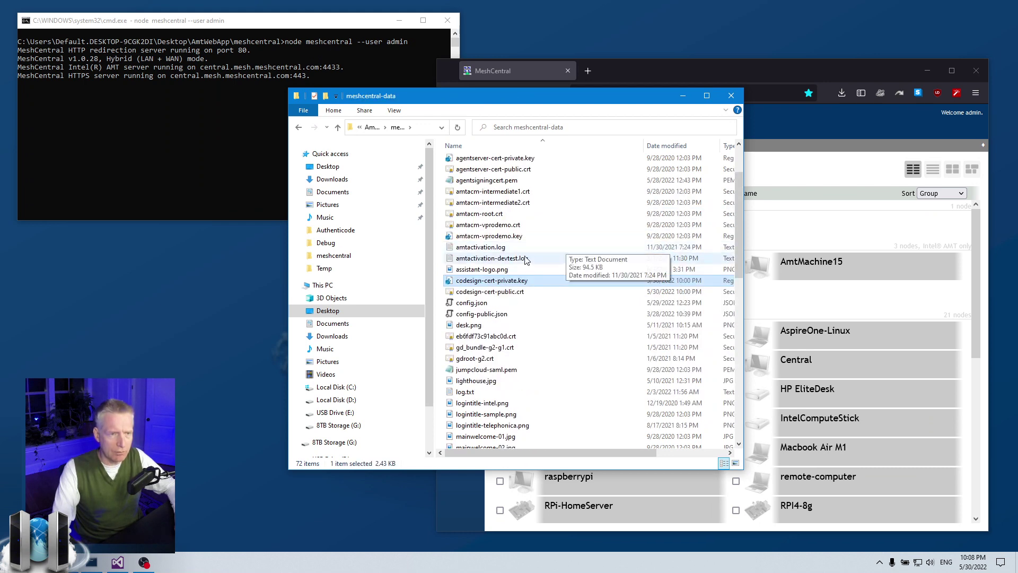
pyautogui.click(492, 291)
pyautogui.click(489, 283)
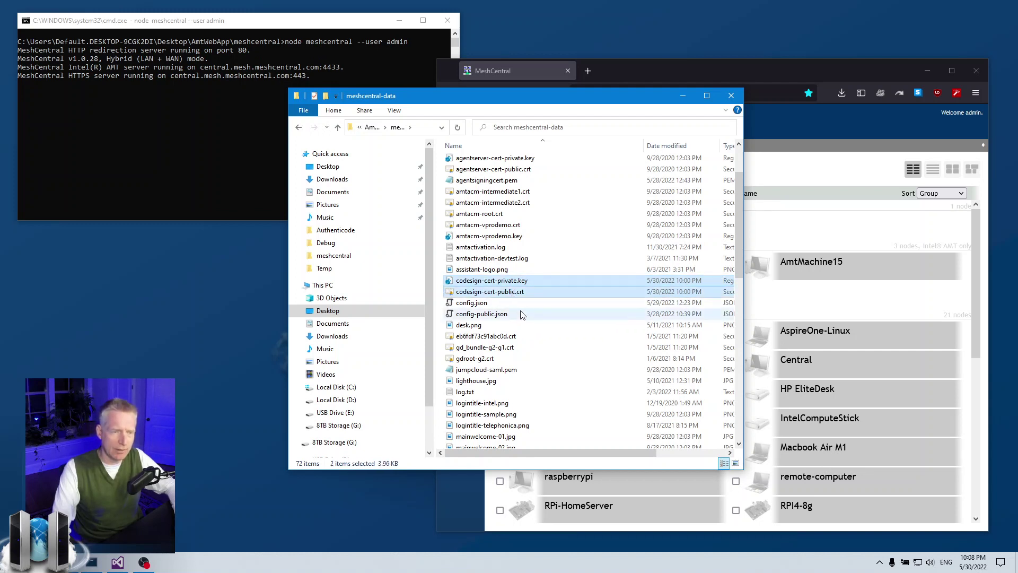
pyautogui.keyDown('ctrl'); pyautogui.click(487, 293); pyautogui.keyUp('ctrl')
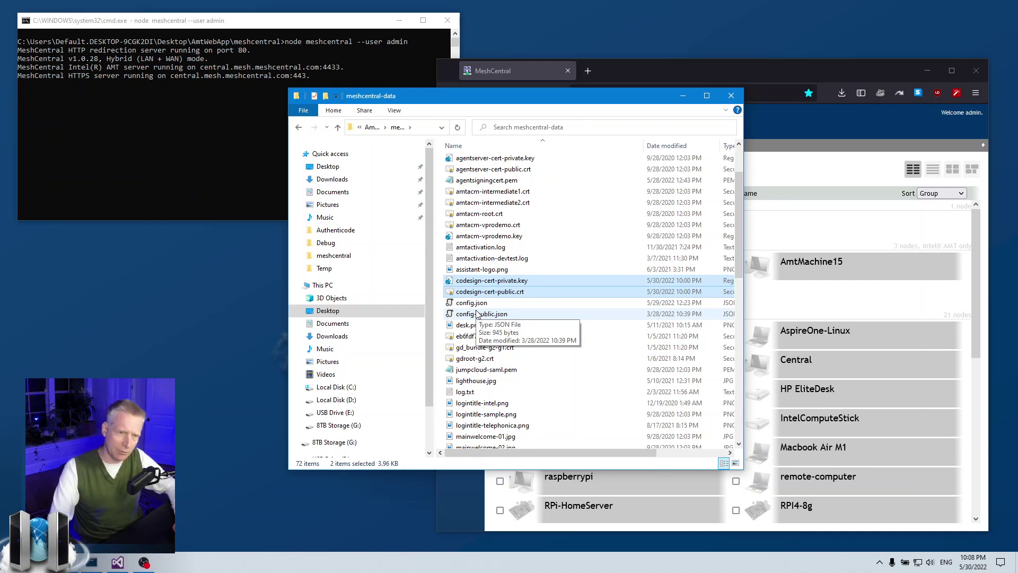
pyautogui.click(485, 280)
pyautogui.keyDown('shift'); pyautogui.click(489, 295); pyautogui.keyUp('shift')
# Step: Permanently delete the two codesign-cert files and restart the MeshCentral server
pyautogui.hotkey('shift', 'Delete')
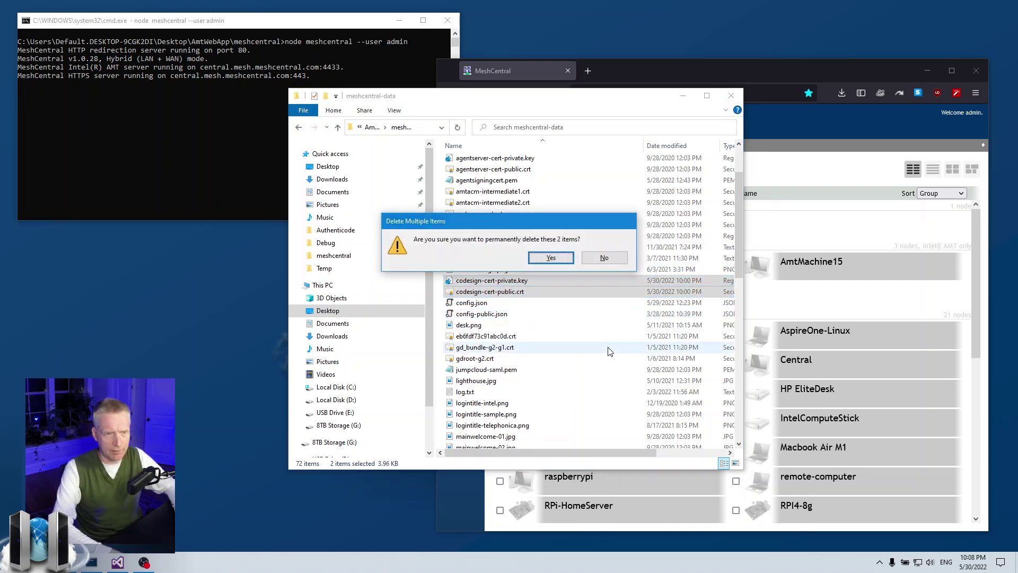
pyautogui.press('Return')
pyautogui.click(163, 145)
pyautogui.hotkey('ctrl', 'c')
pyautogui.press('Up')
pyautogui.press('Return')
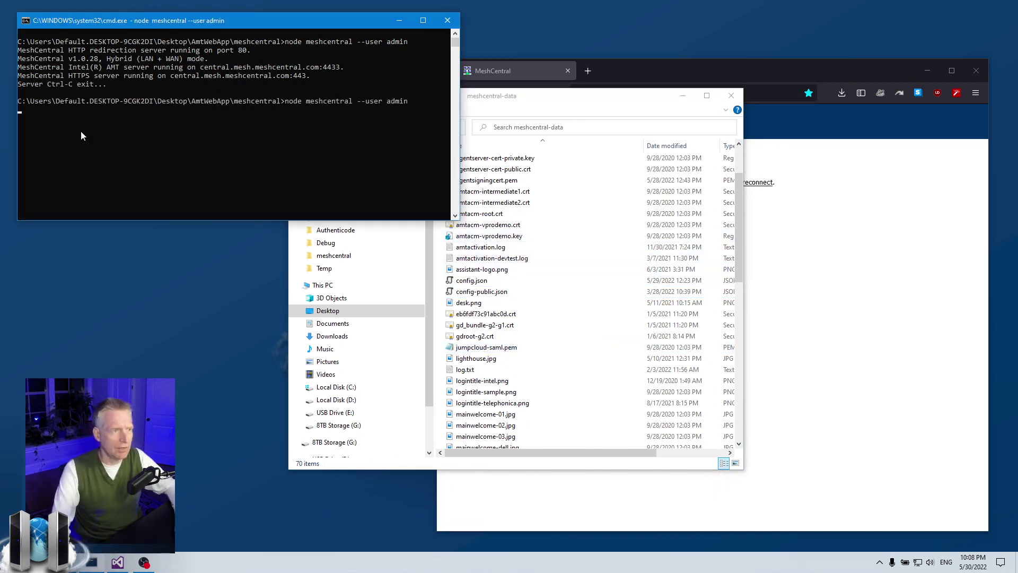
# Step: Copy the 'Generating code signing certificate...' console line and select the new codesign-cert-public.crt
pyautogui.click(19, 127)
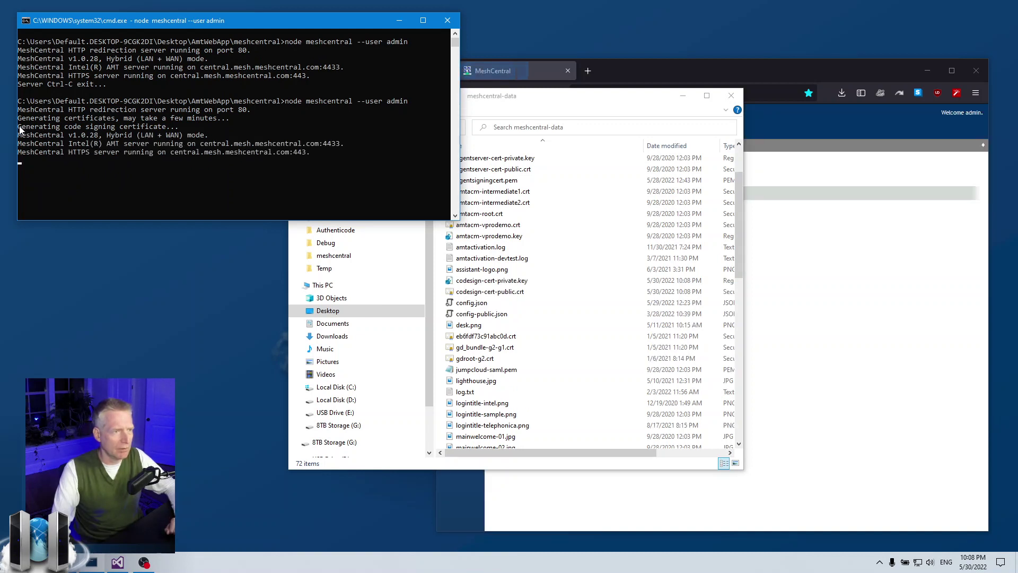
pyautogui.moveTo(19, 127); pyautogui.dragTo(151, 128)
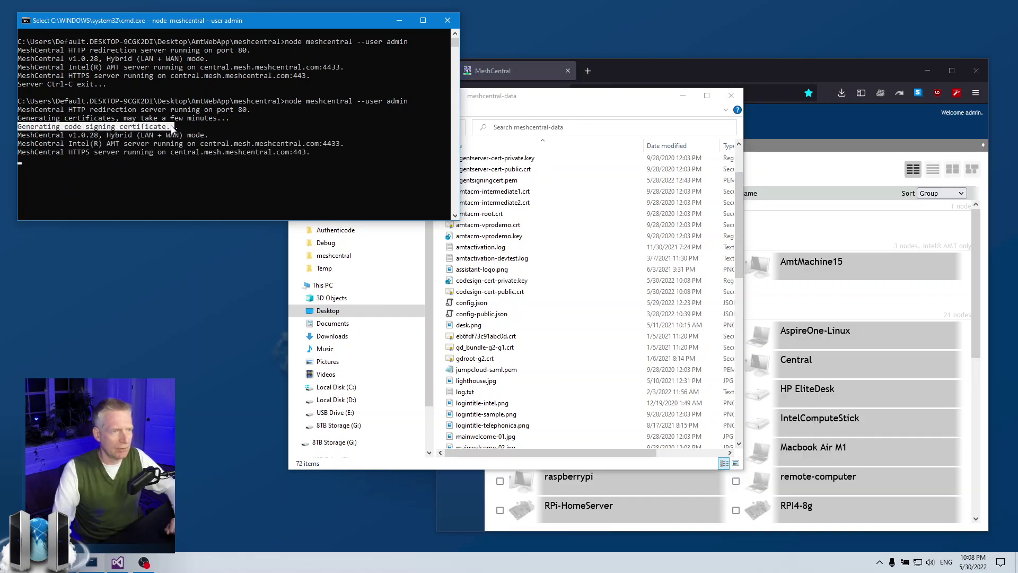
pyautogui.rightClick(162, 139)
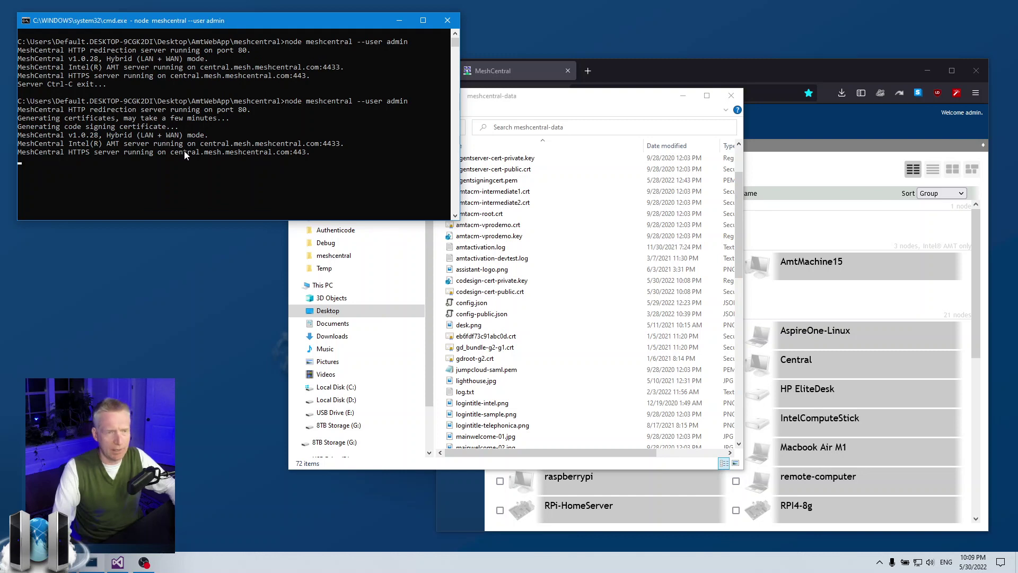
pyautogui.click(485, 292)
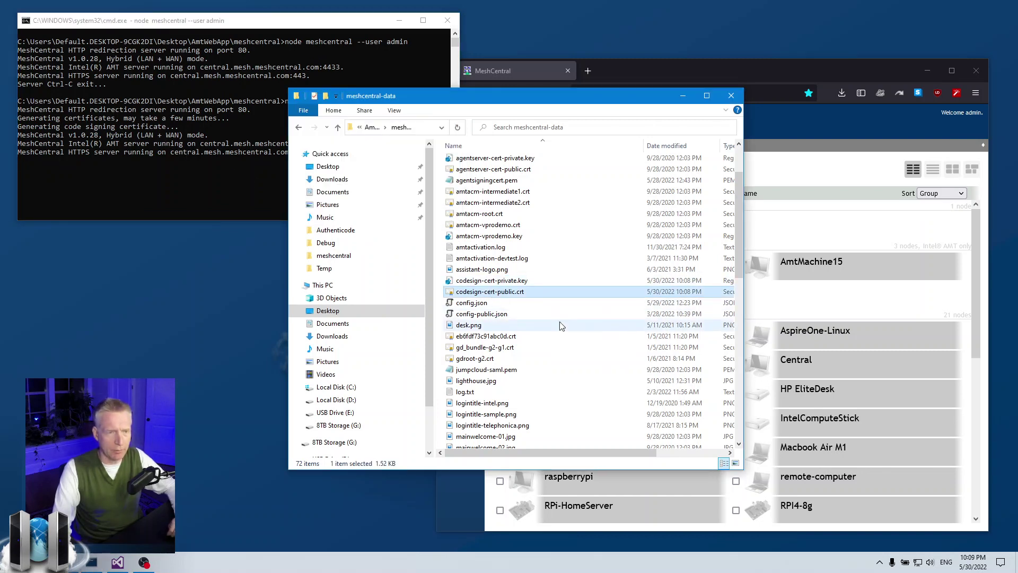
# Step: Open codesign-cert-public.crt and confirm it is issued by MeshCentralRoot-071233, valid 2018–2049
pyautogui.doubleClick(519, 295)
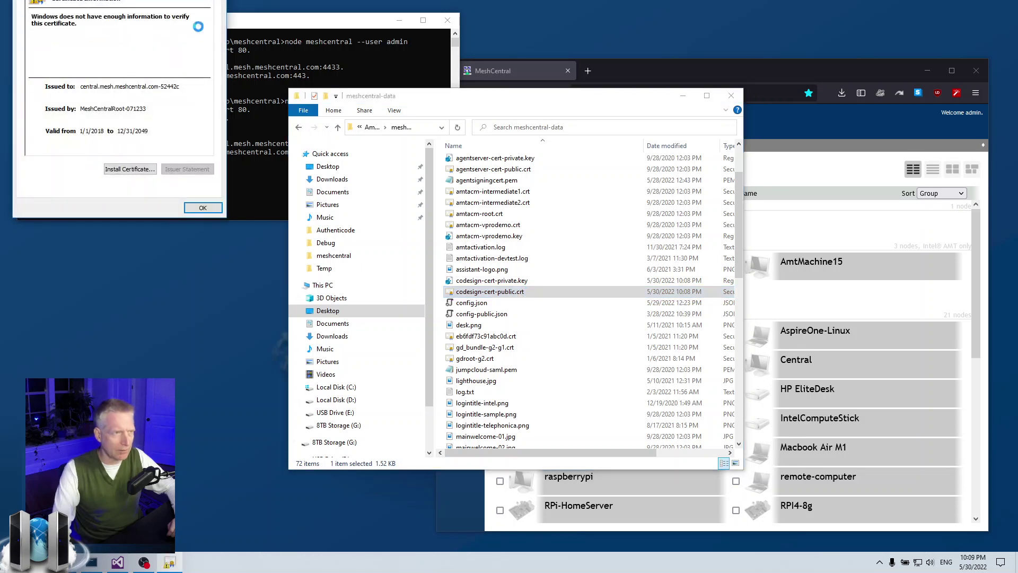
pyautogui.moveTo(547, 163); pyautogui.dragTo(552, 227)
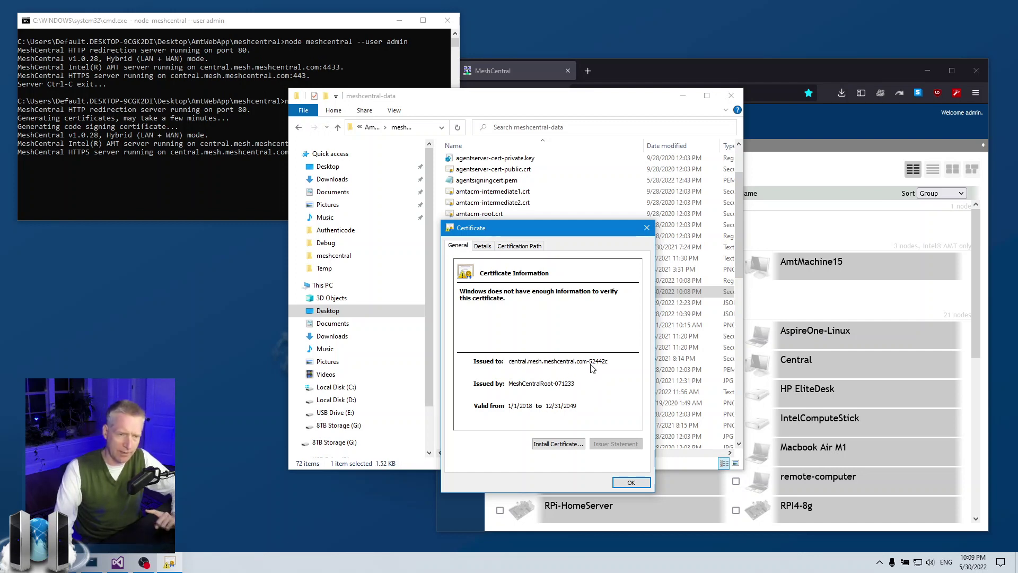
pyautogui.press('Tab')
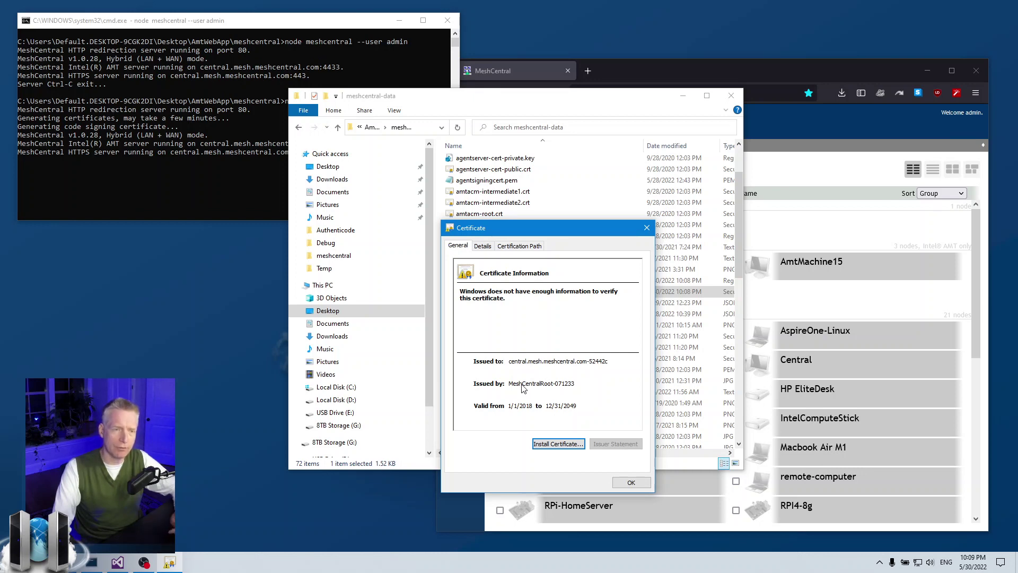
pyautogui.click(646, 228)
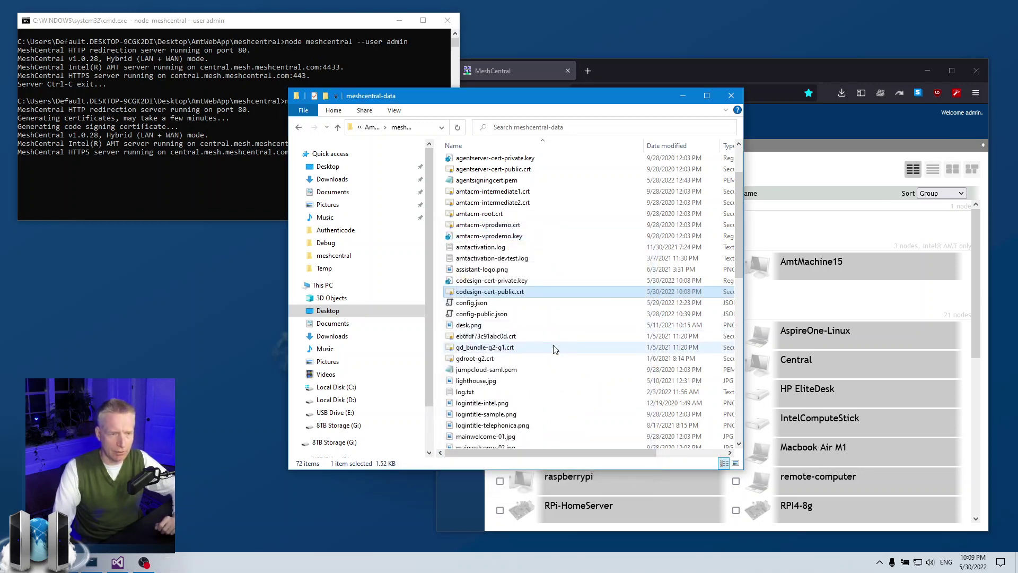
# Step: Select root-cert-public.crt for comparison, then reopen the code signing certificate details
pyautogui.scroll(-8, 553, 344)
pyautogui.click(494, 377)
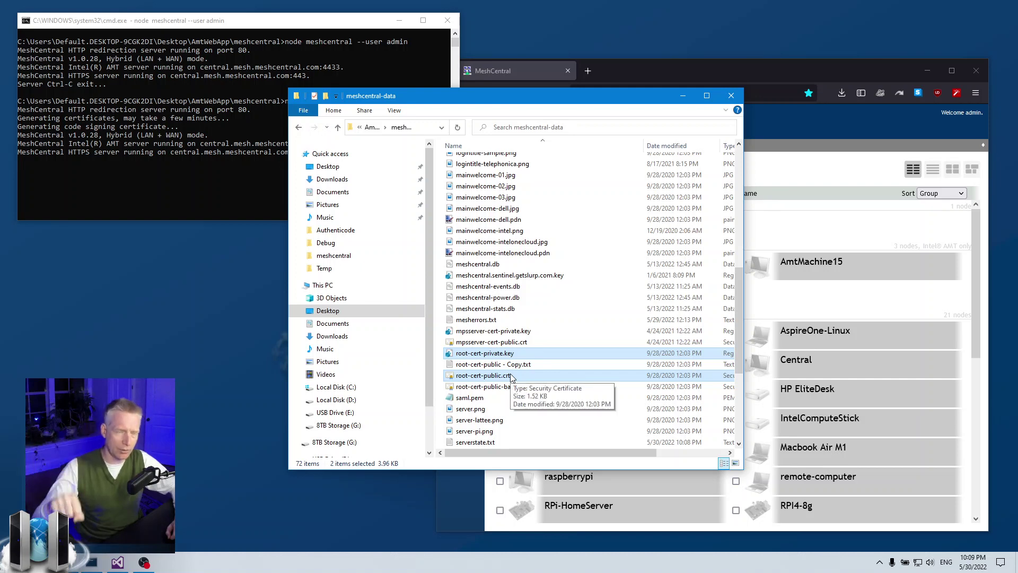
pyautogui.scroll(8, 515, 376)
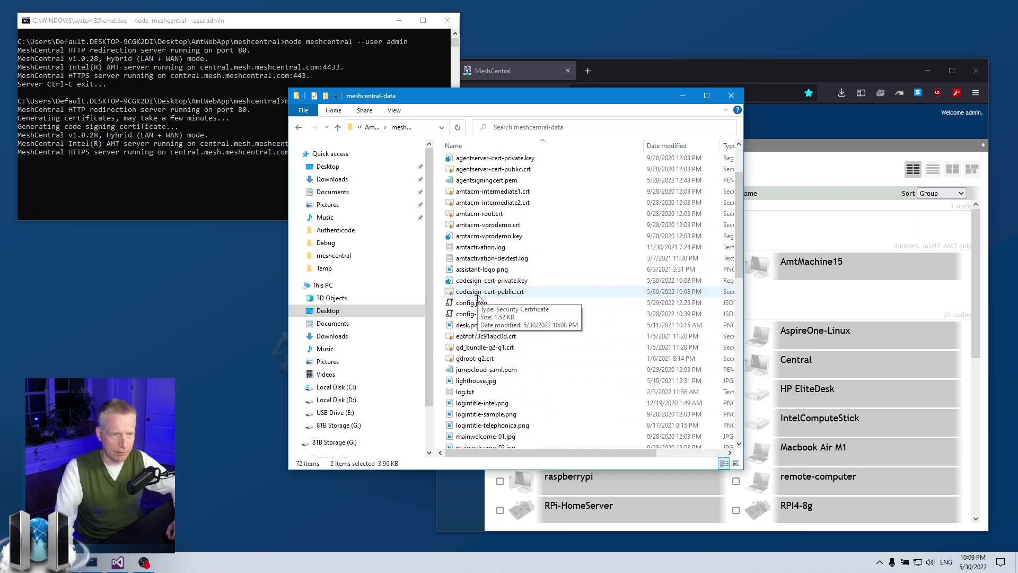
pyautogui.doubleClick(478, 295)
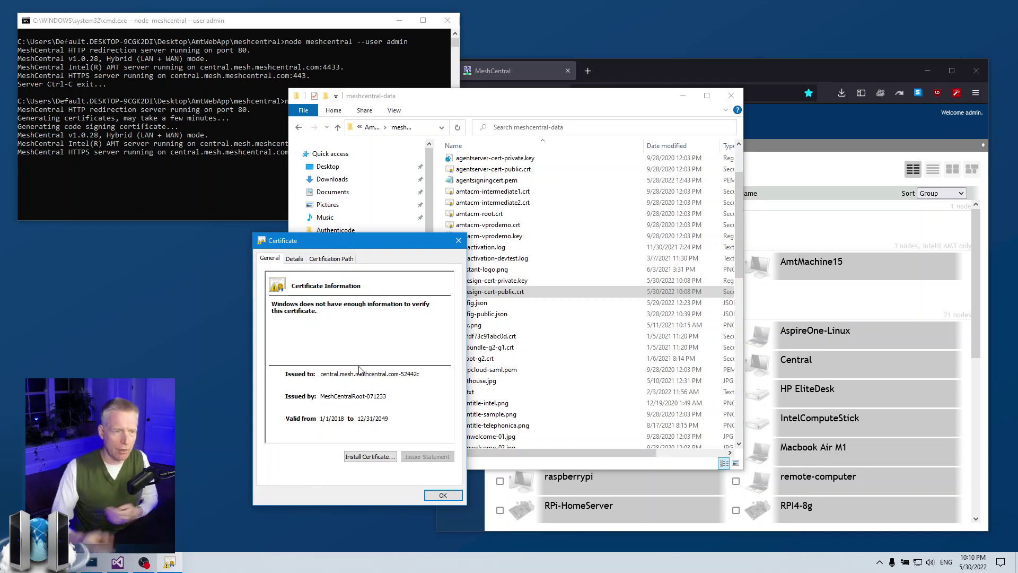
# Step: Select root-cert-public.crt in the meshcentral-data file list
pyautogui.click(592, 393)
pyautogui.scroll(-5, 589, 397)
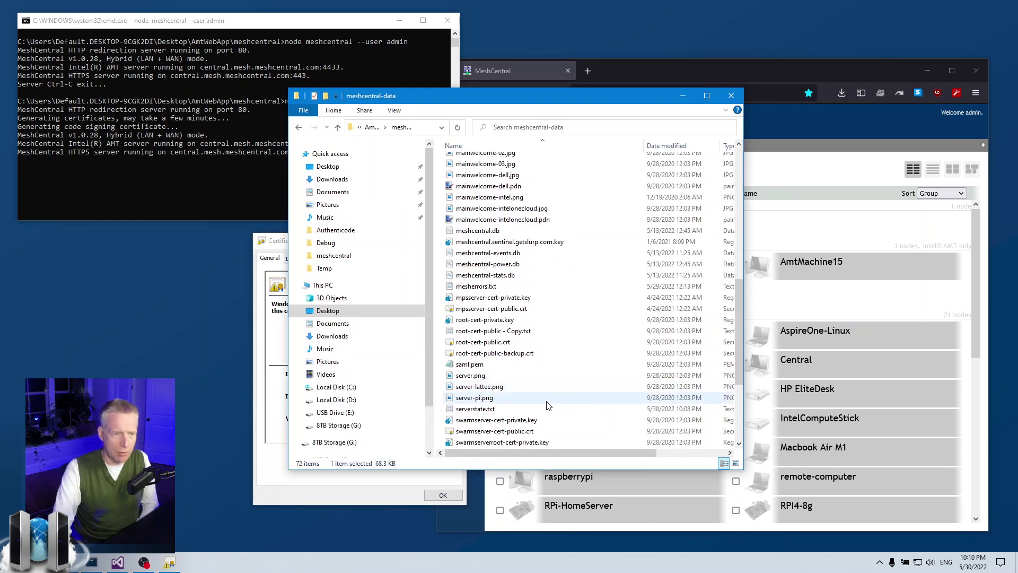
pyautogui.scroll(-4, 547, 404)
pyautogui.click(546, 392)
pyautogui.click(528, 346)
pyautogui.click(513, 337)
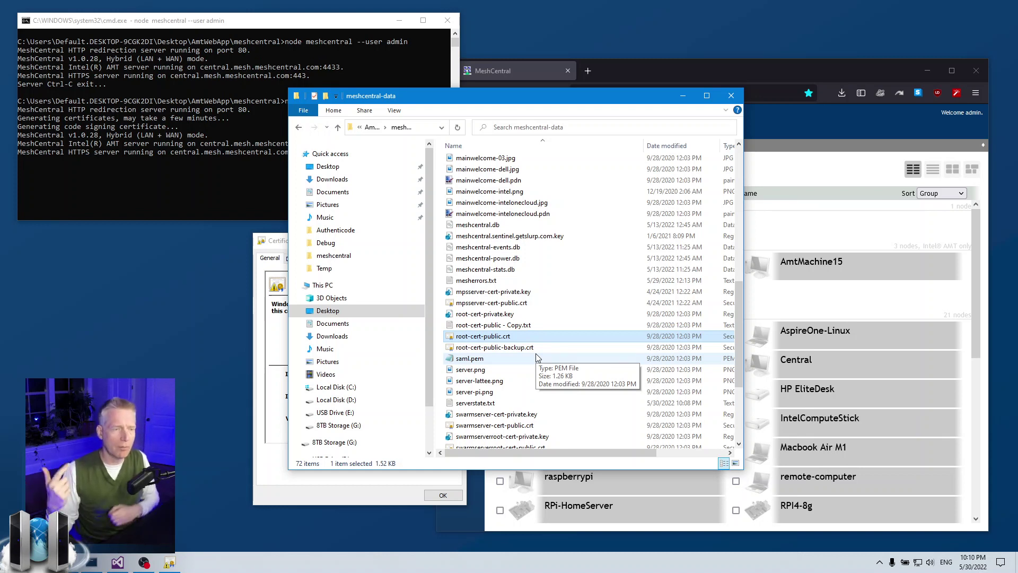
# Step: Close the certificate details window and scroll back up to the signedagents folder
pyautogui.click(347, 486)
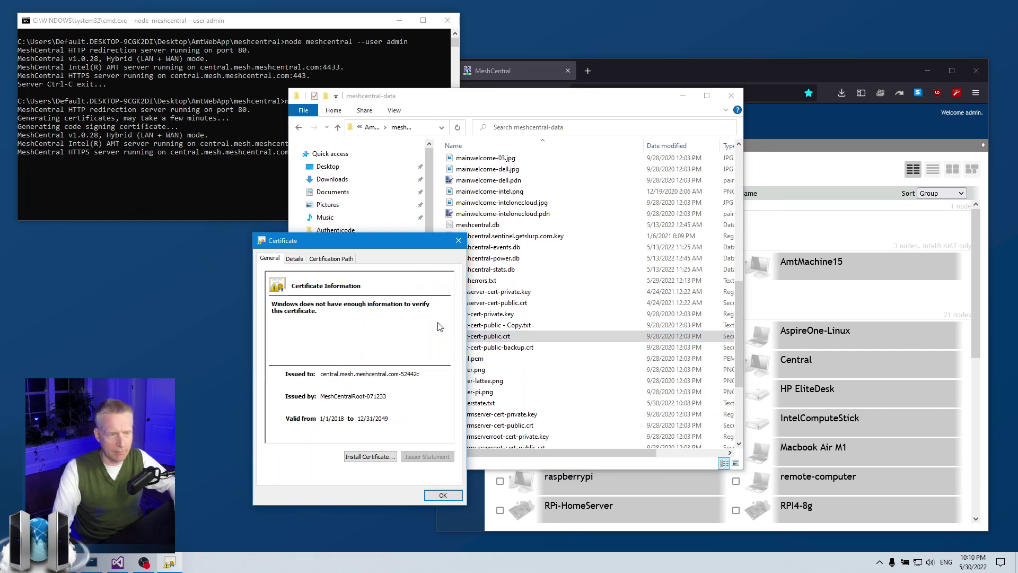
pyautogui.click(459, 240)
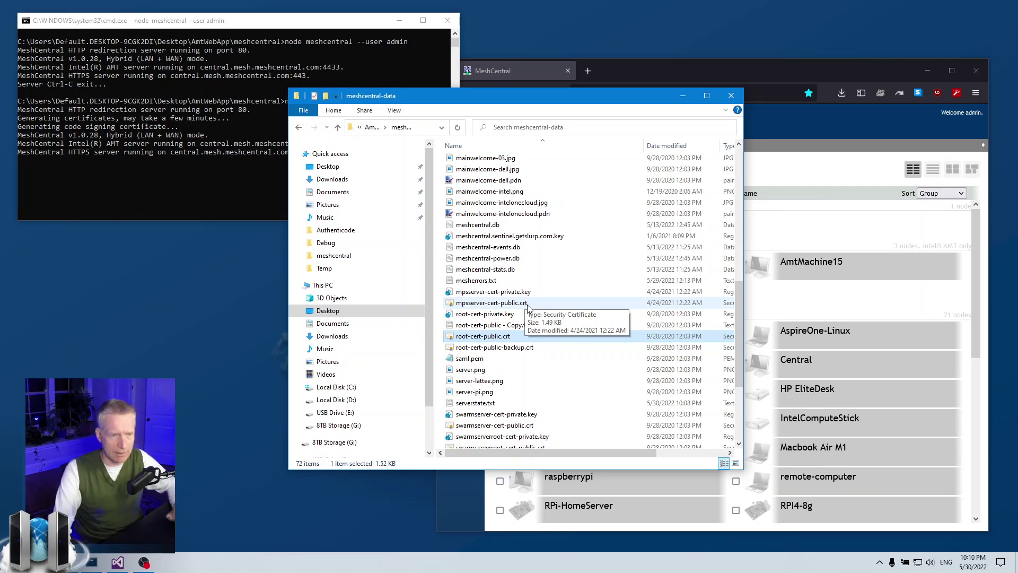
pyautogui.scroll(5, 527, 317)
pyautogui.scroll(6, 528, 316)
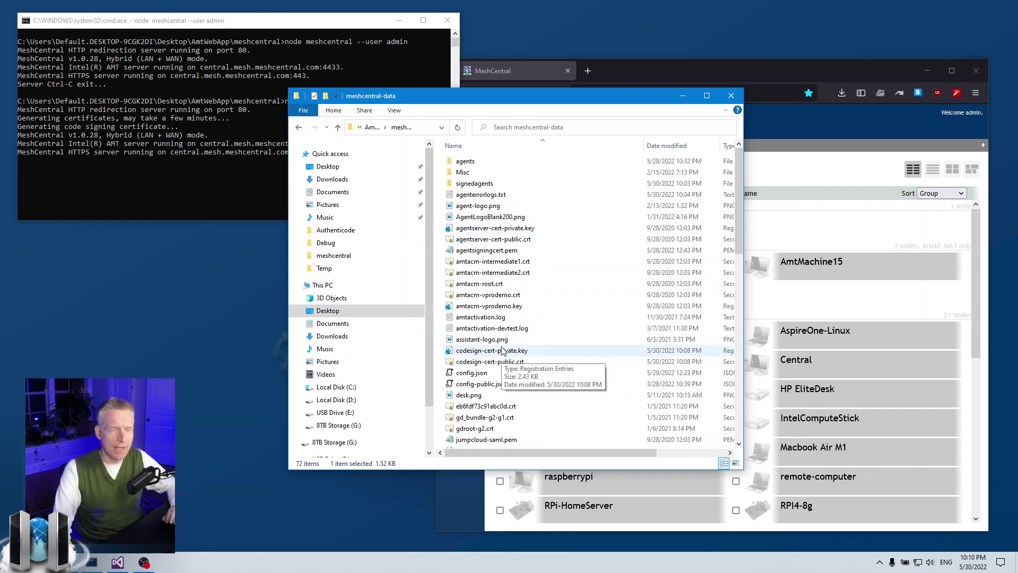
pyautogui.click(478, 185)
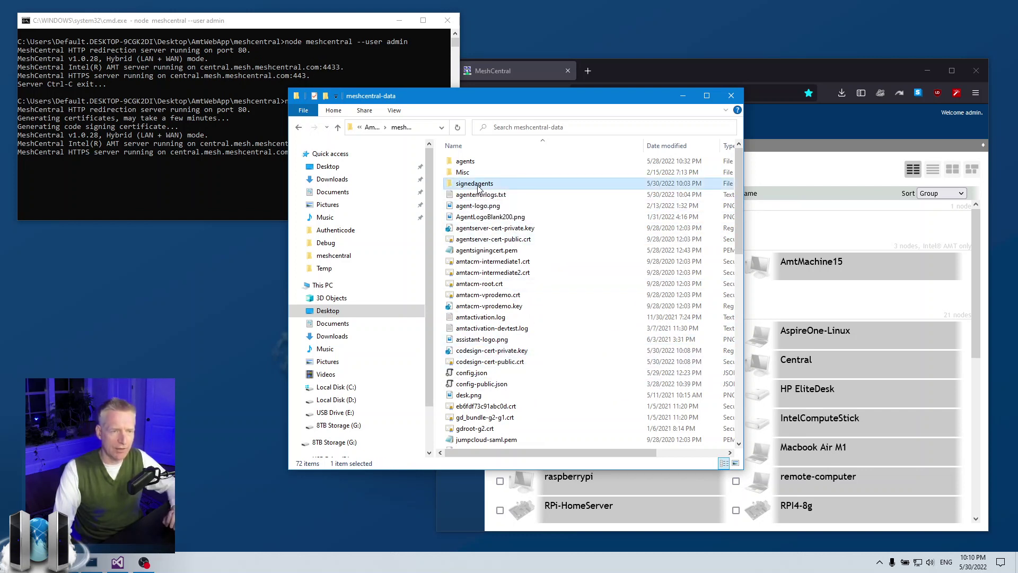
# Step: Open signedagents and bring up the context menu for MeshService.exe
pyautogui.doubleClick(477, 184)
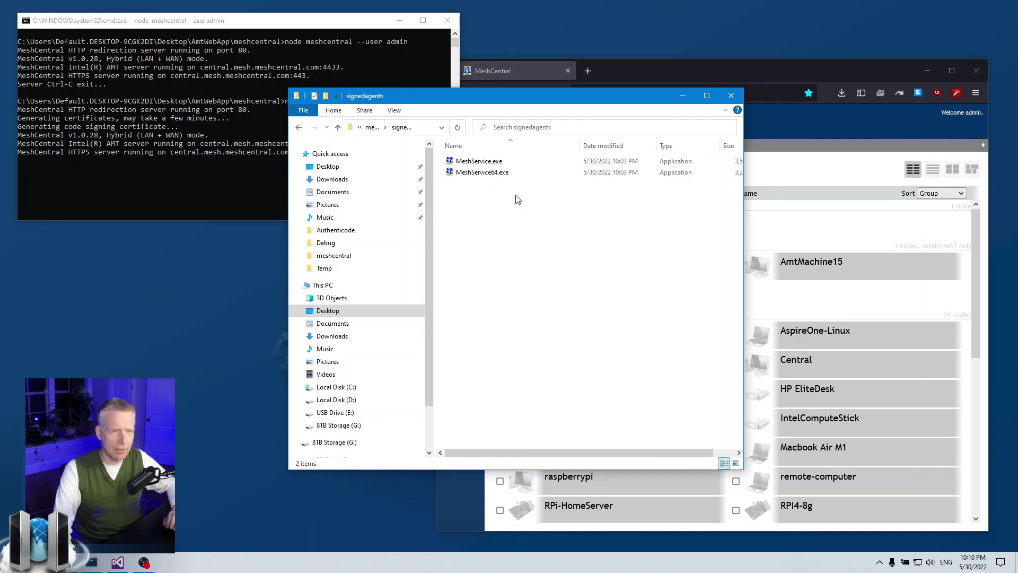
pyautogui.click(490, 173)
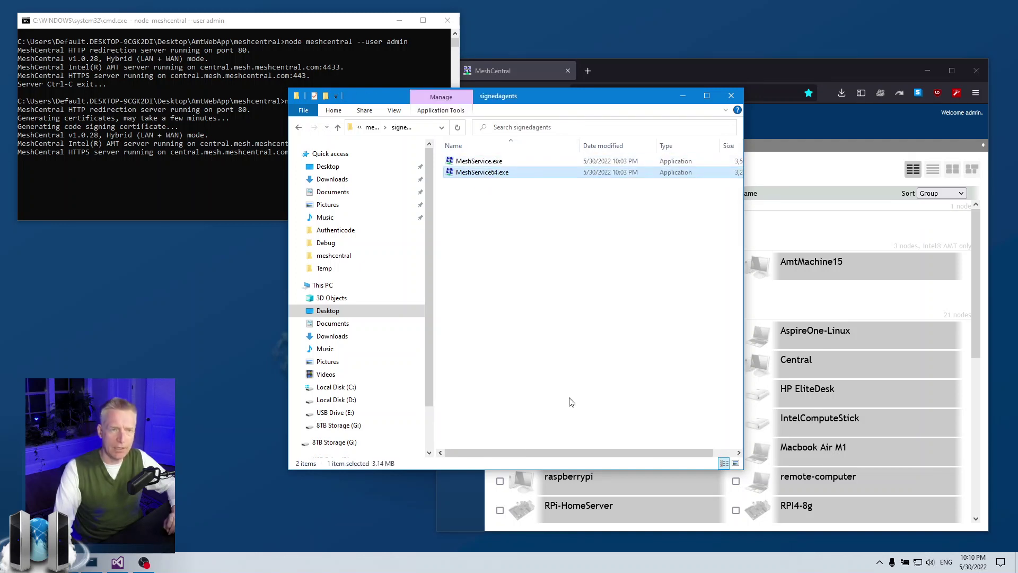
pyautogui.click(469, 163)
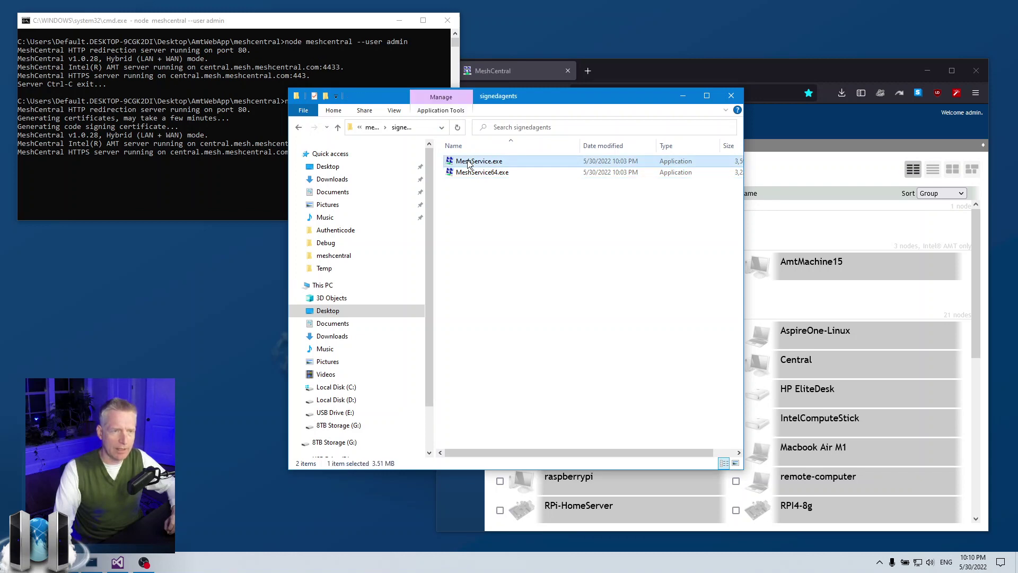
pyautogui.rightClick(469, 163)
pyautogui.click(507, 432)
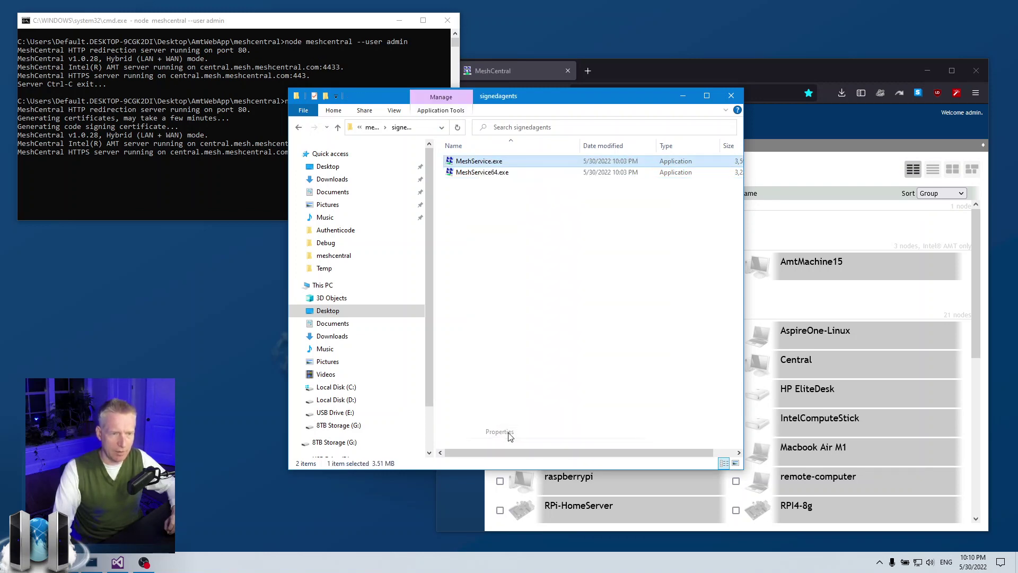
pyautogui.click(550, 153)
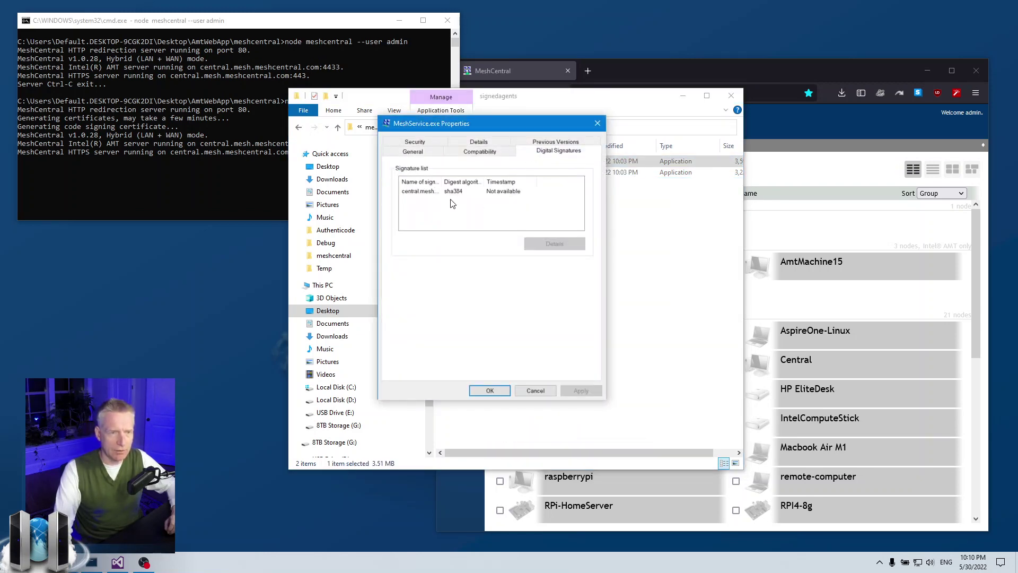
pyautogui.click(427, 192)
pyautogui.moveTo(442, 181); pyautogui.dragTo(536, 179)
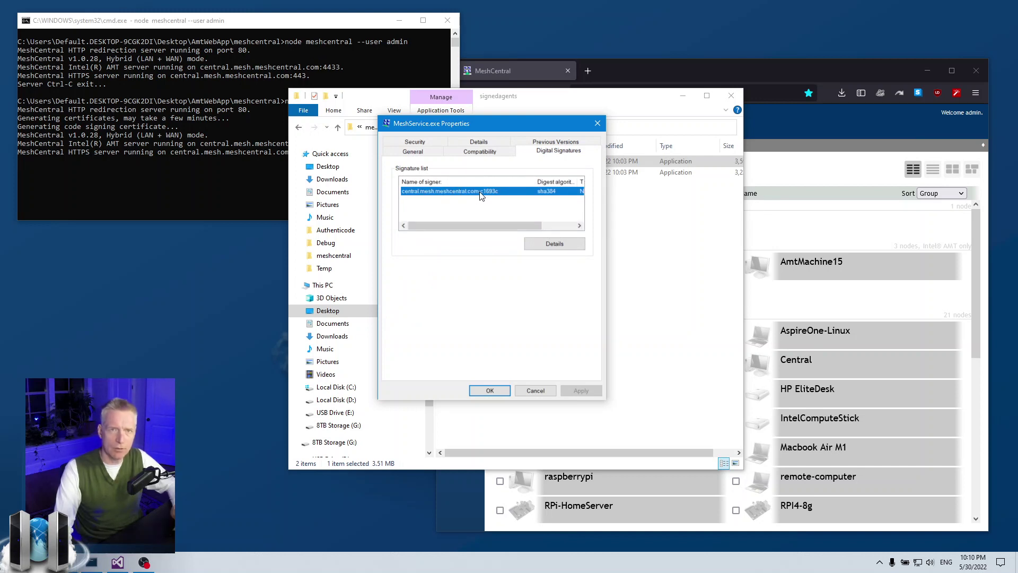
pyautogui.click(544, 245)
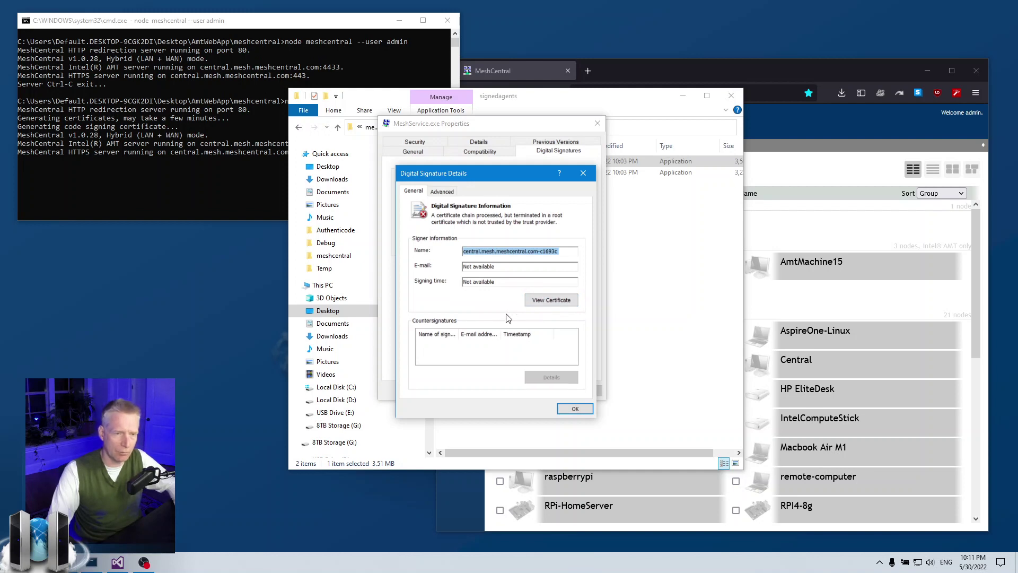
pyautogui.click(442, 191)
pyautogui.click(416, 191)
pyautogui.click(584, 175)
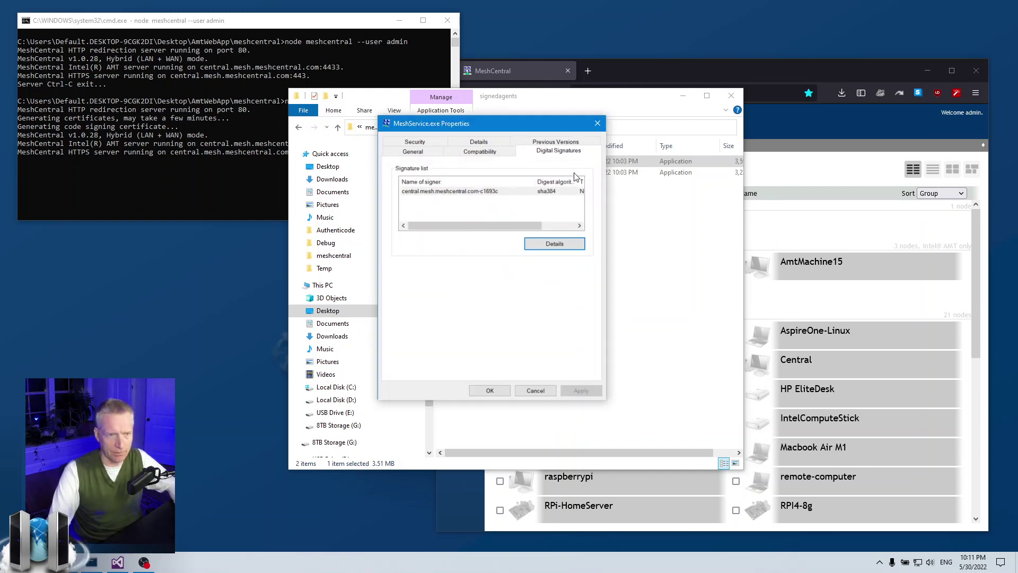
pyautogui.click(598, 123)
# Step: Delete the signedagents folder from meshcentral-data
pyautogui.click(595, 246)
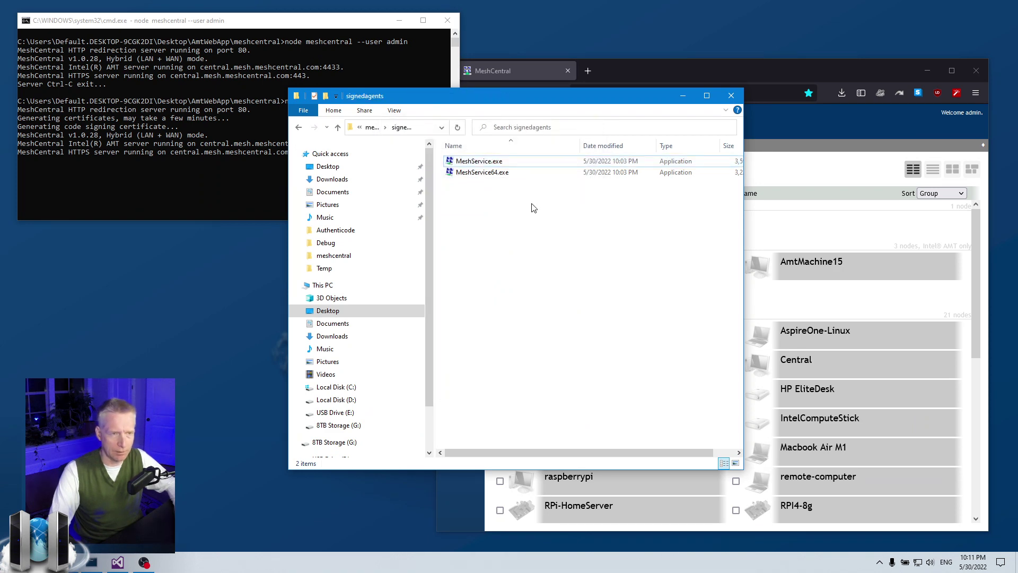
pyautogui.click(373, 128)
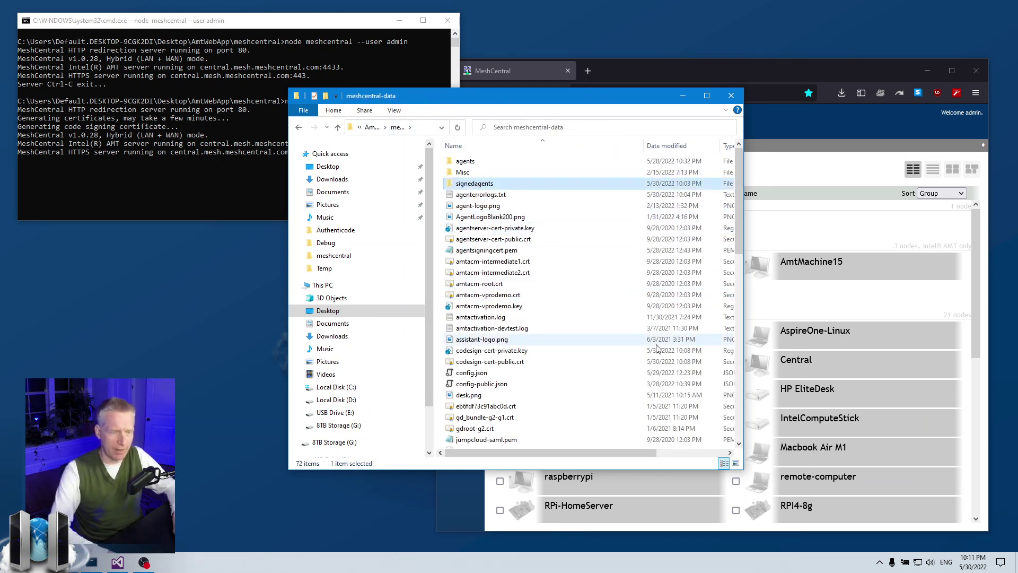
pyautogui.press('Delete')
pyautogui.press('Return')
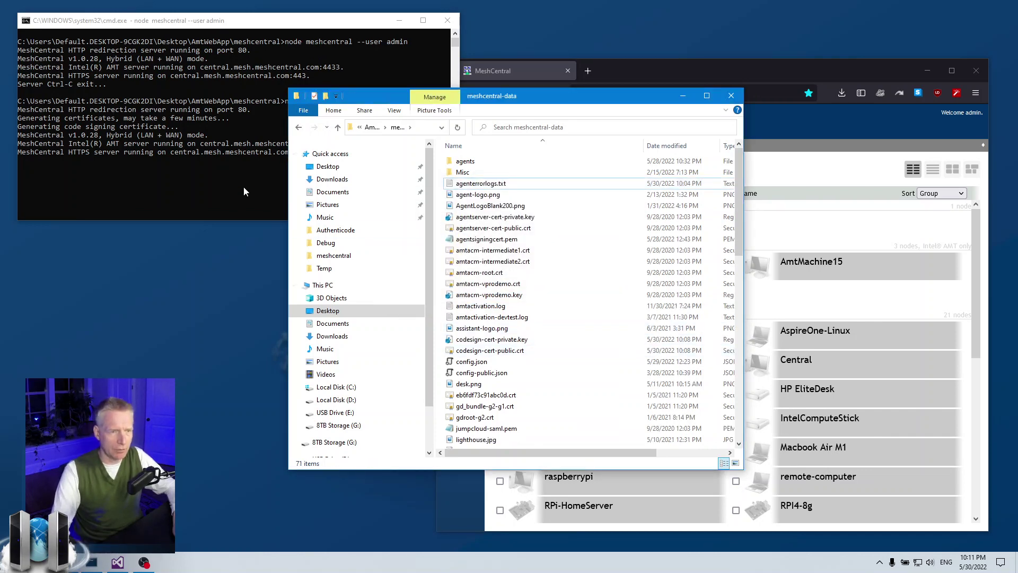
# Step: Restart the MeshCentral server, check its two agent code-signing lines, and open the regenerated signedagents
pyautogui.click(227, 157)
pyautogui.hotkey('ctrl', 'c')
pyautogui.press('Up')
pyautogui.press('Return')
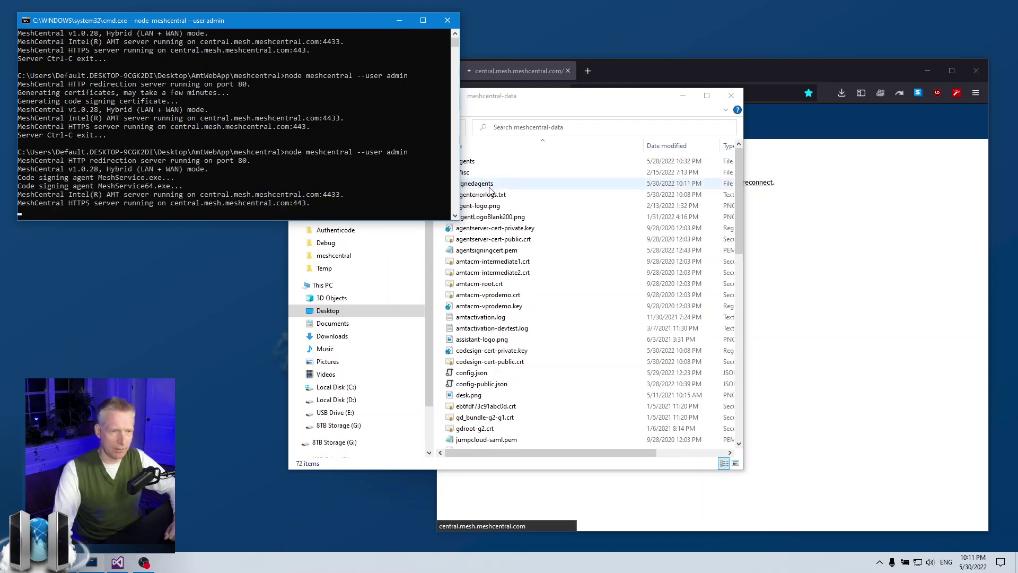
pyautogui.click(497, 188)
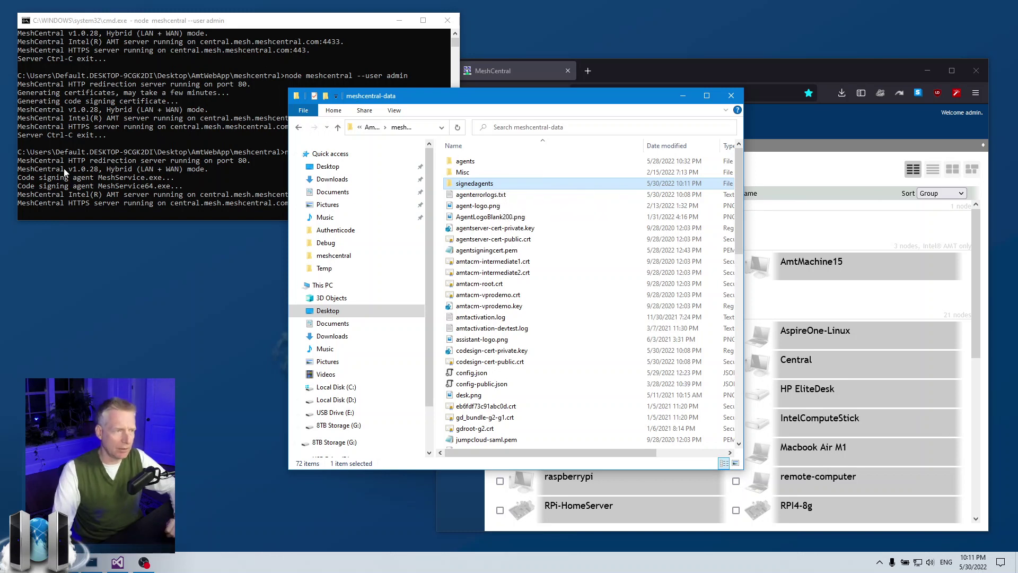
pyautogui.click(22, 182)
pyautogui.moveTo(19, 179); pyautogui.dragTo(177, 188)
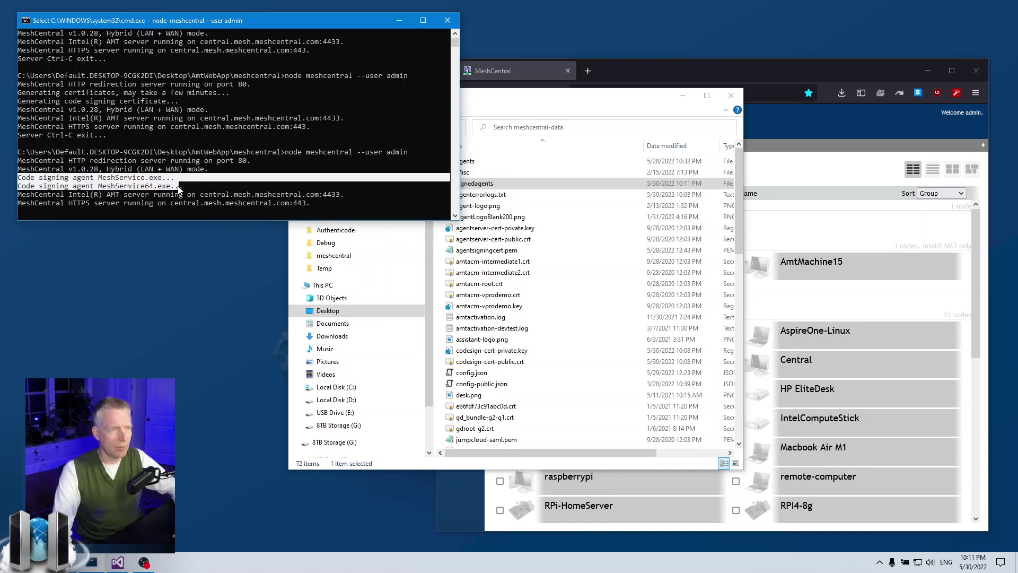
pyautogui.click(181, 187)
pyautogui.press('Escape')
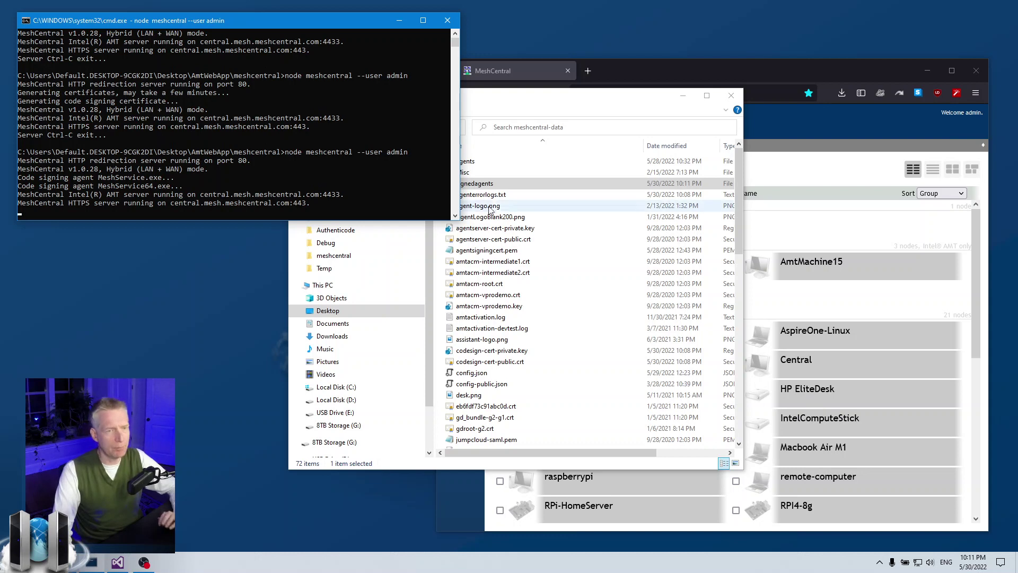
pyautogui.doubleClick(478, 184)
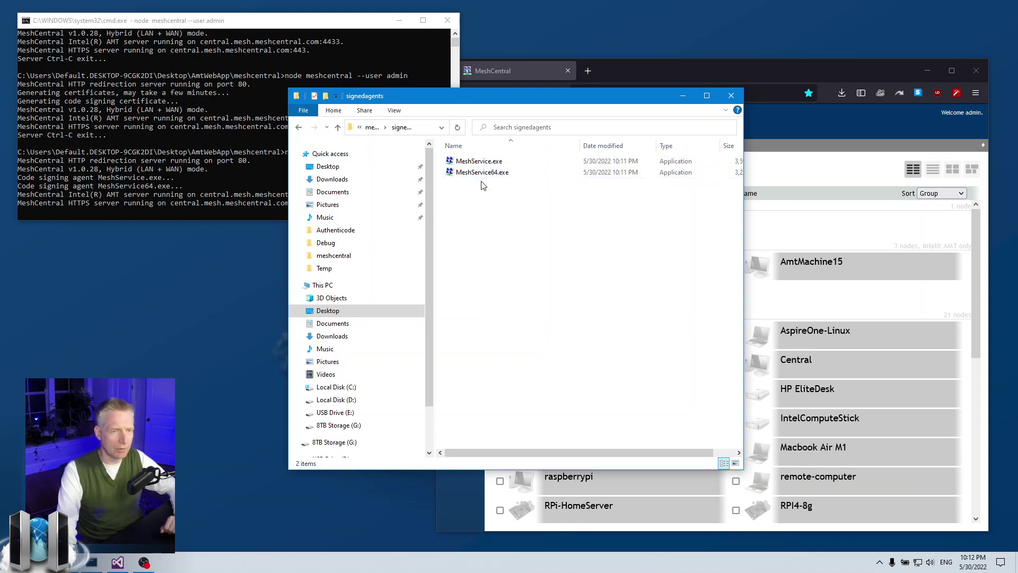
# Step: Show the empty Downloads folder and move the Explorer window up and left
pyautogui.click(374, 179)
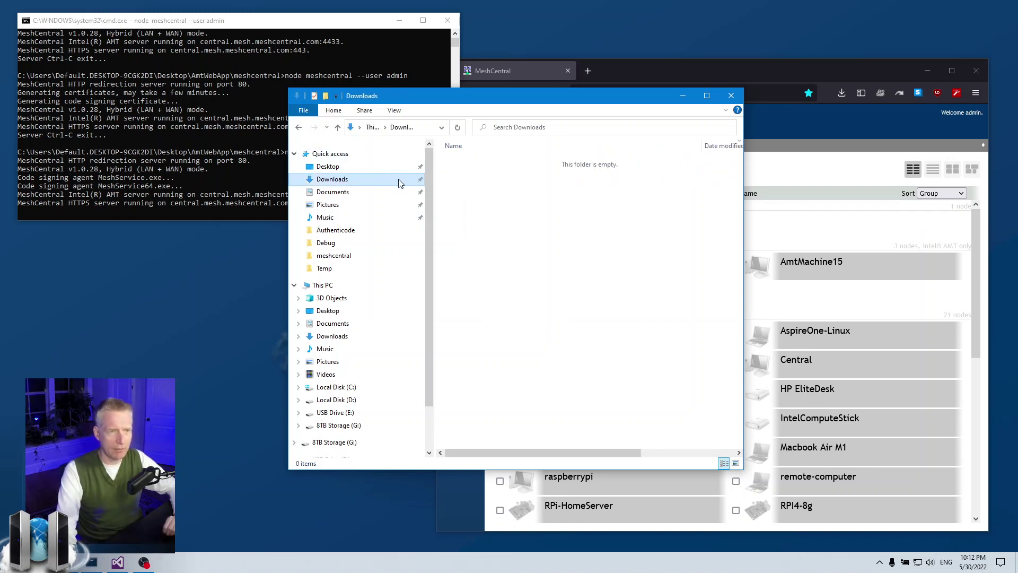
pyautogui.moveTo(591, 103); pyautogui.dragTo(438, 76)
pyautogui.click(800, 229)
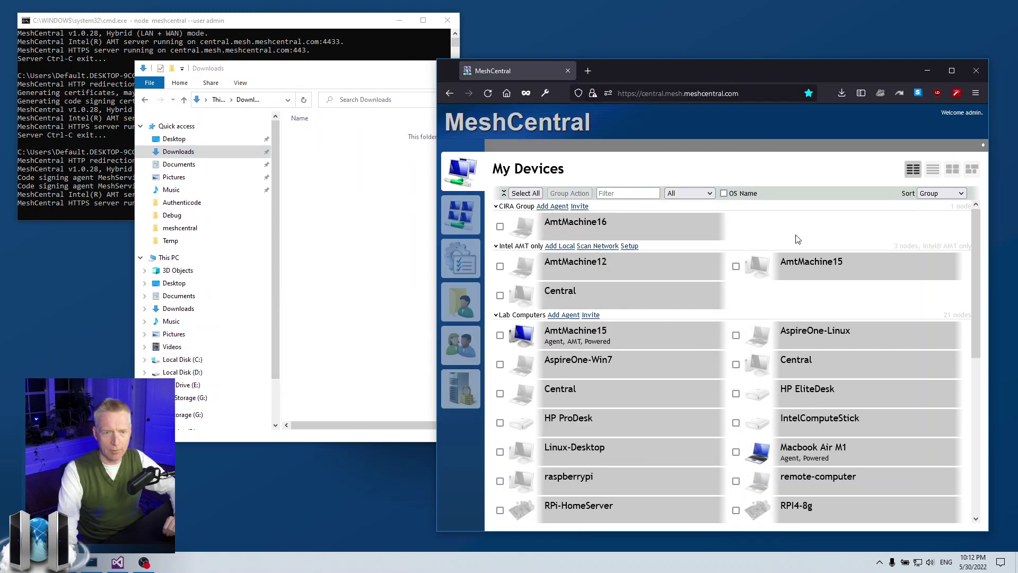
pyautogui.click(564, 316)
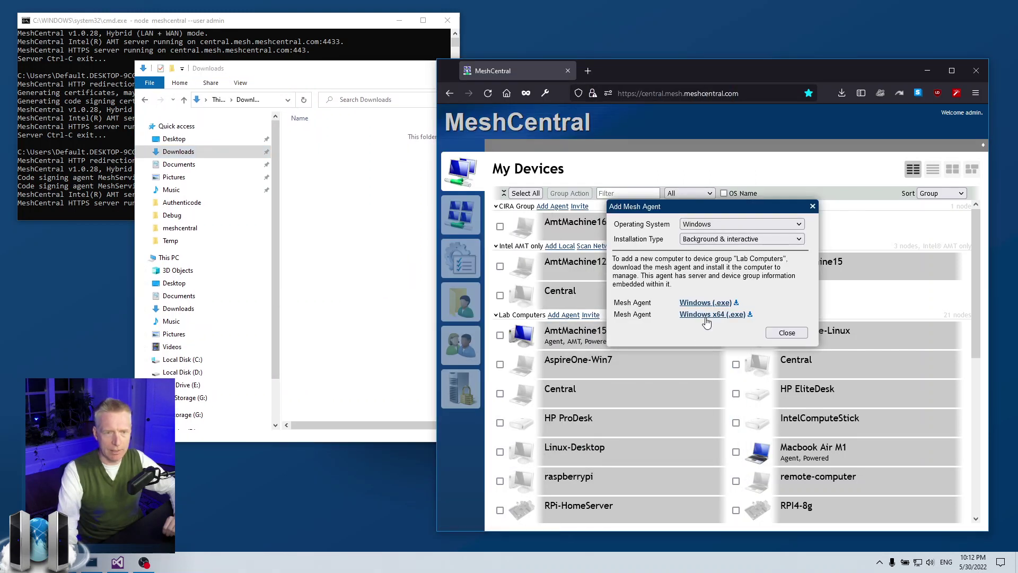
pyautogui.click(706, 317)
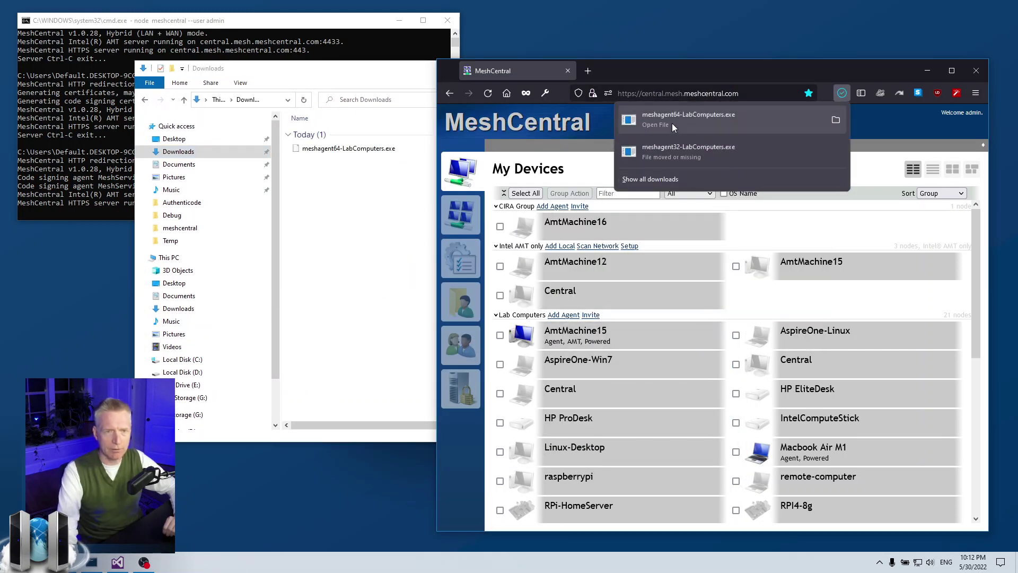
pyautogui.click(326, 175)
pyautogui.click(337, 149)
pyautogui.rightClick(339, 148)
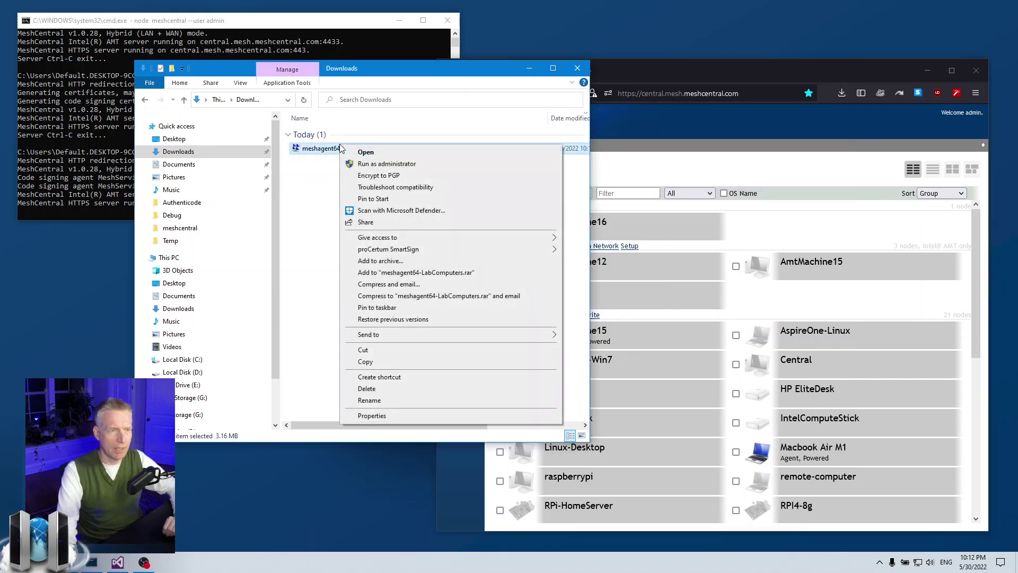
pyautogui.click(378, 416)
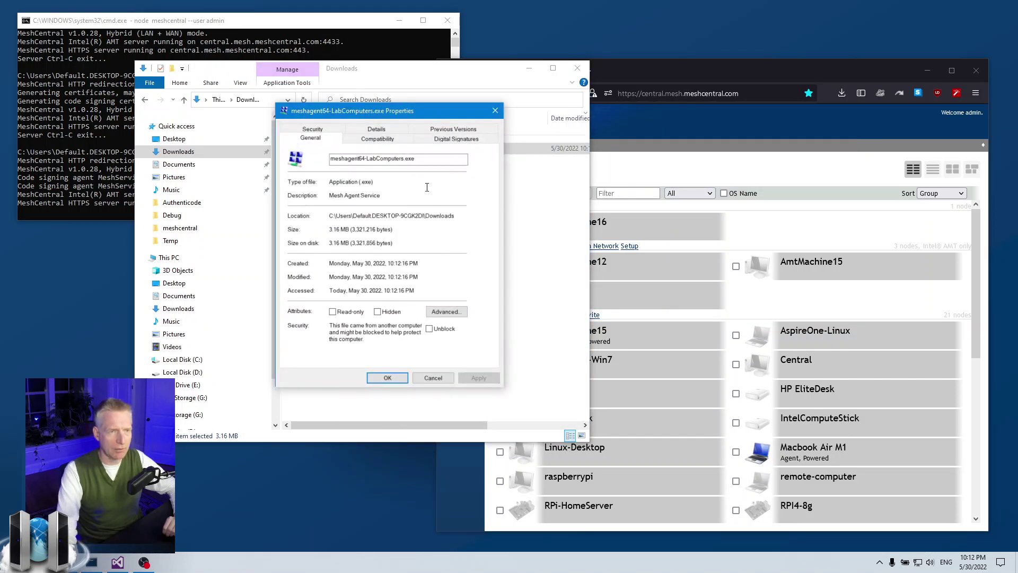
pyautogui.click(448, 139)
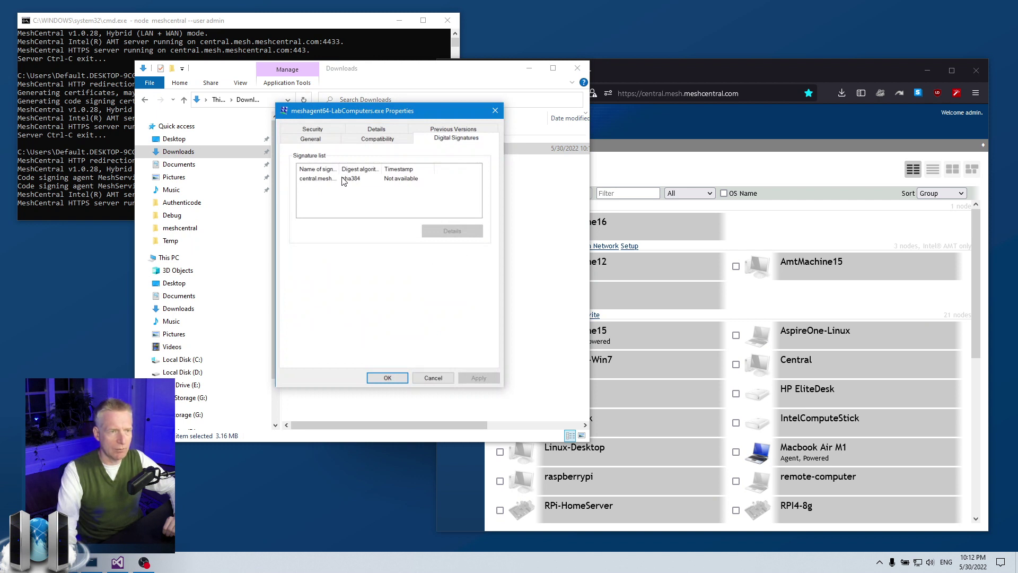
pyautogui.click(322, 180)
pyautogui.moveTo(336, 169); pyautogui.dragTo(412, 168)
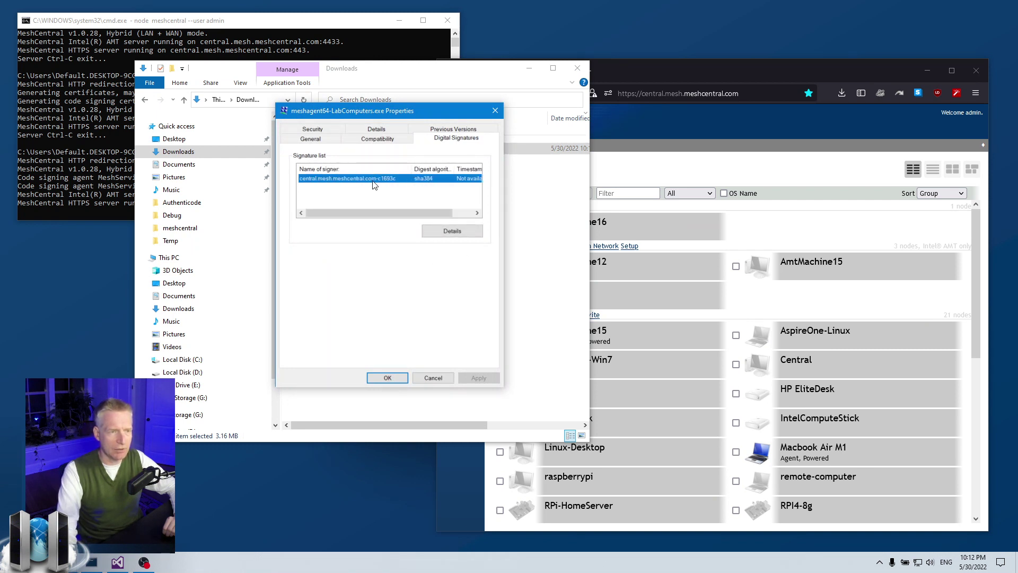
pyautogui.click(495, 111)
pyautogui.click(145, 99)
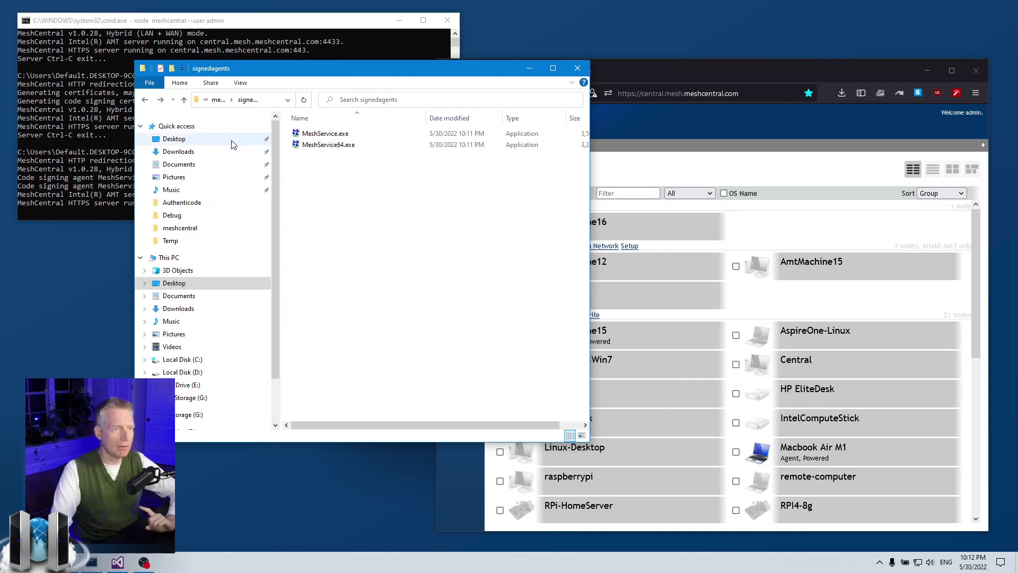
# Step: Return to meshcentral-data and widen the window to reveal type and size columns
pyautogui.click(144, 100)
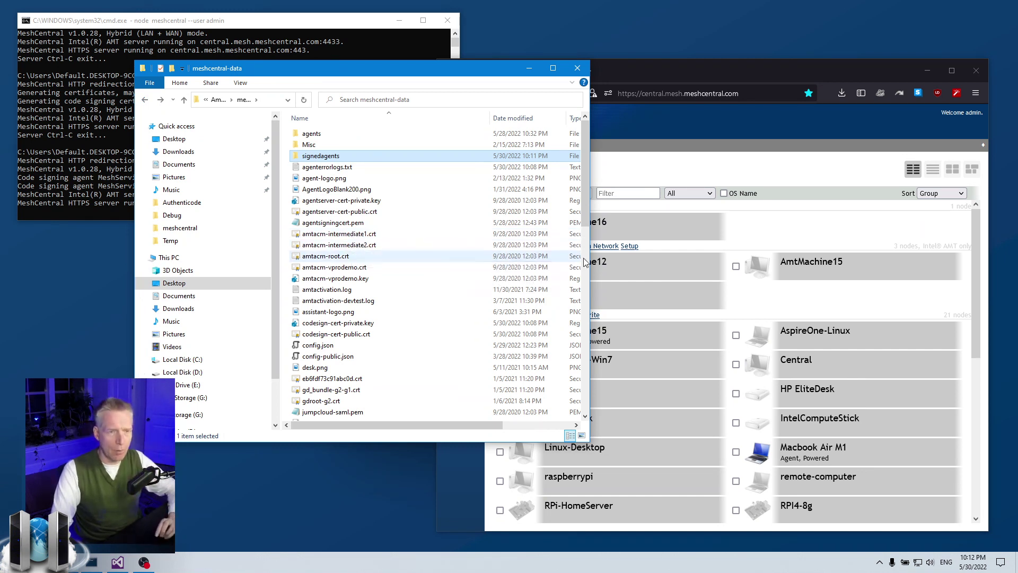
pyautogui.moveTo(589, 255); pyautogui.dragTo(732, 254)
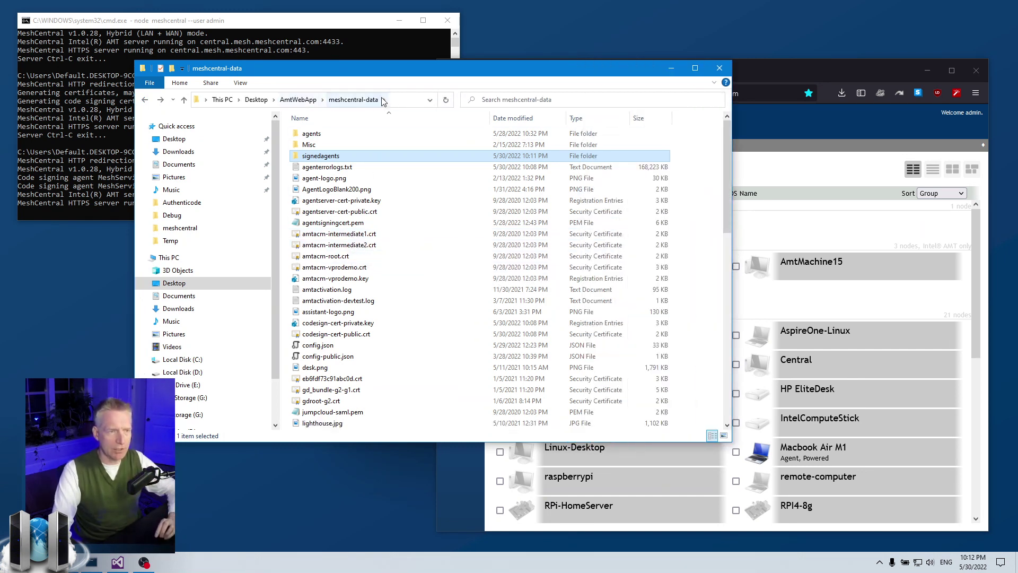
pyautogui.click(693, 236)
# Step: Try creating a folder named agents, decline the merge, delete it, and check the existing agents folder
pyautogui.rightClick(692, 236)
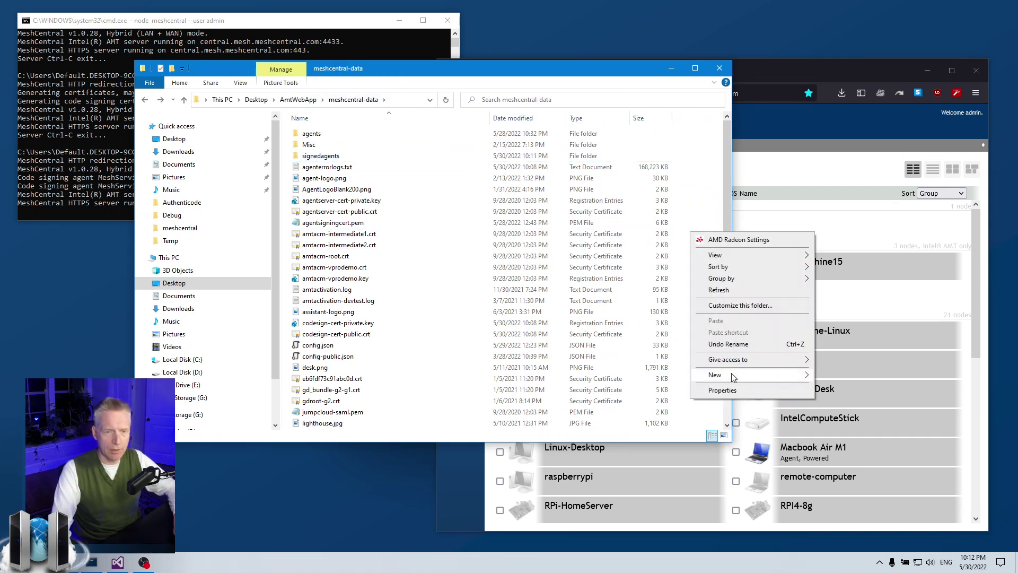
pyautogui.moveTo(763, 375)
pyautogui.click(829, 377)
pyautogui.write('agents')
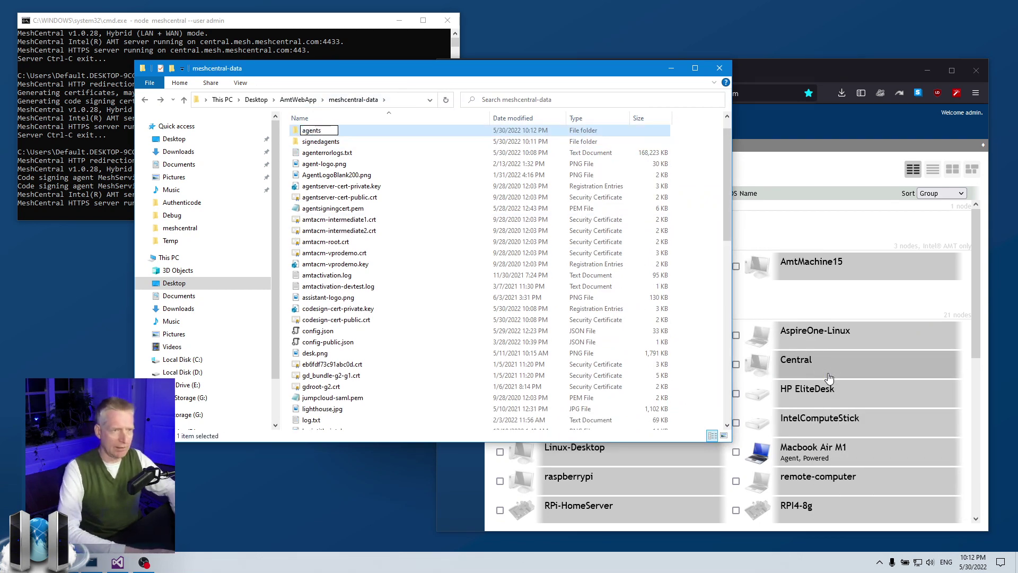
pyautogui.press('Return')
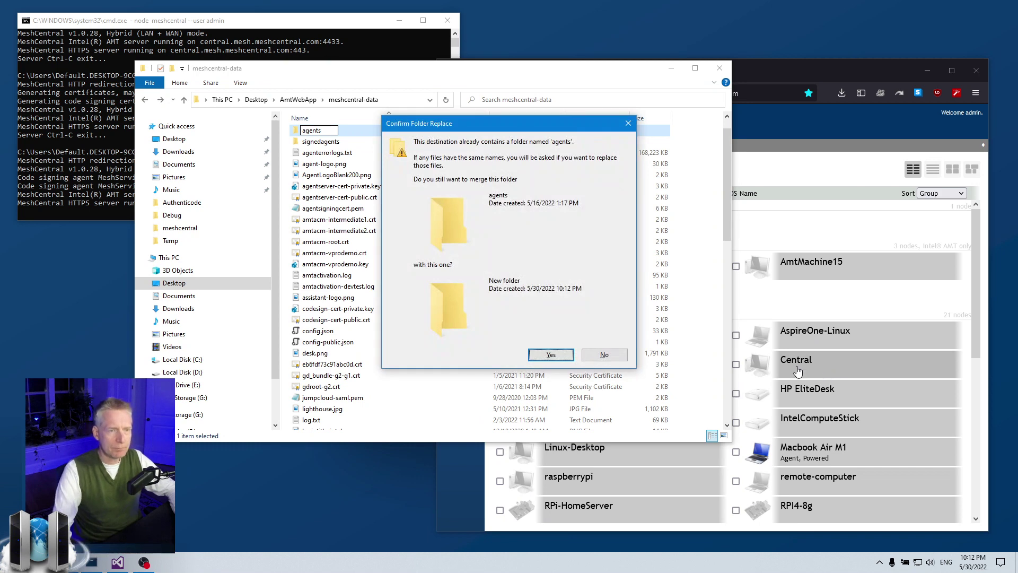
pyautogui.click(603, 355)
pyautogui.scroll(1, 546, 291)
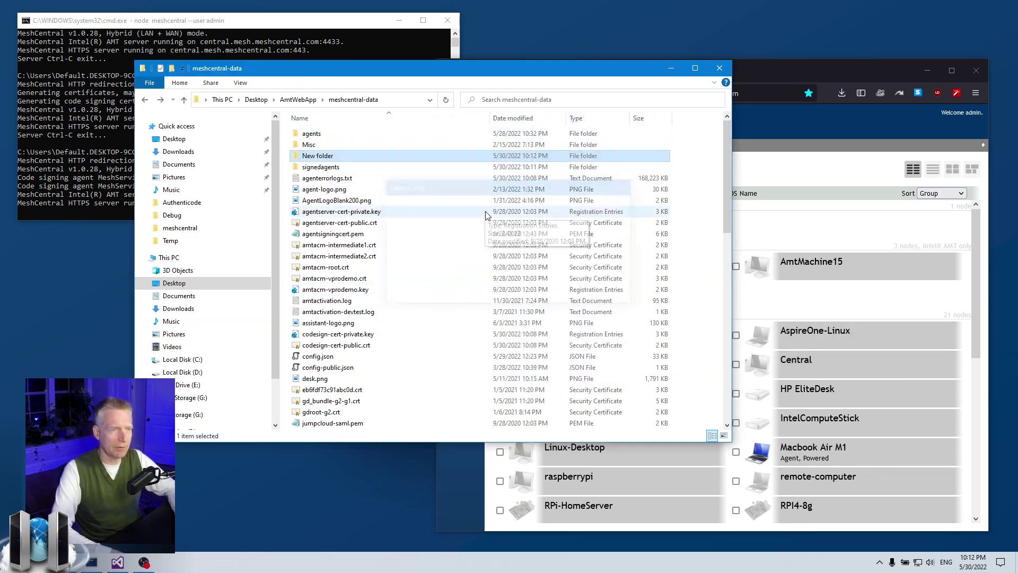
pyautogui.press('Delete')
pyautogui.doubleClick(309, 133)
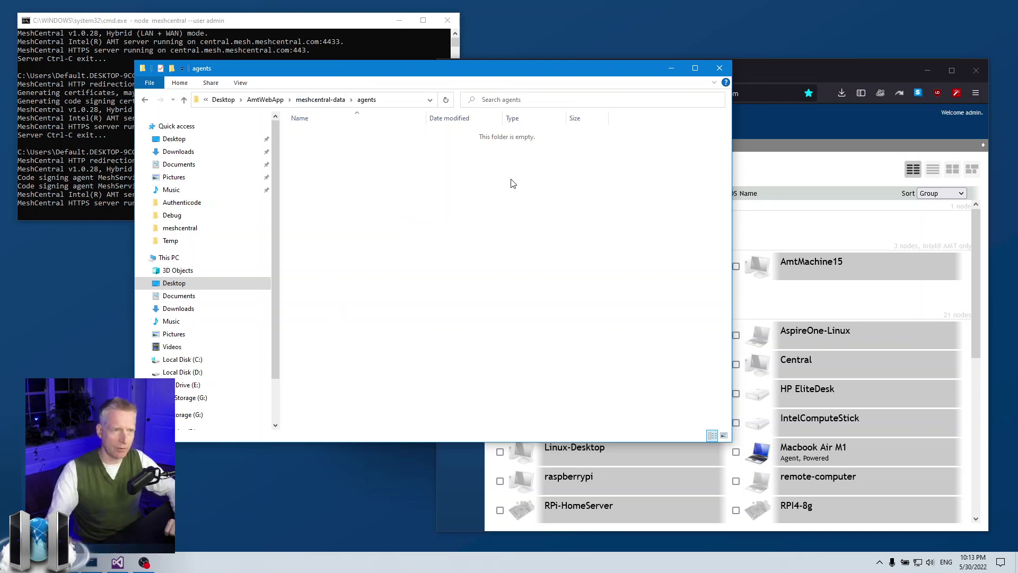
pyautogui.click(321, 100)
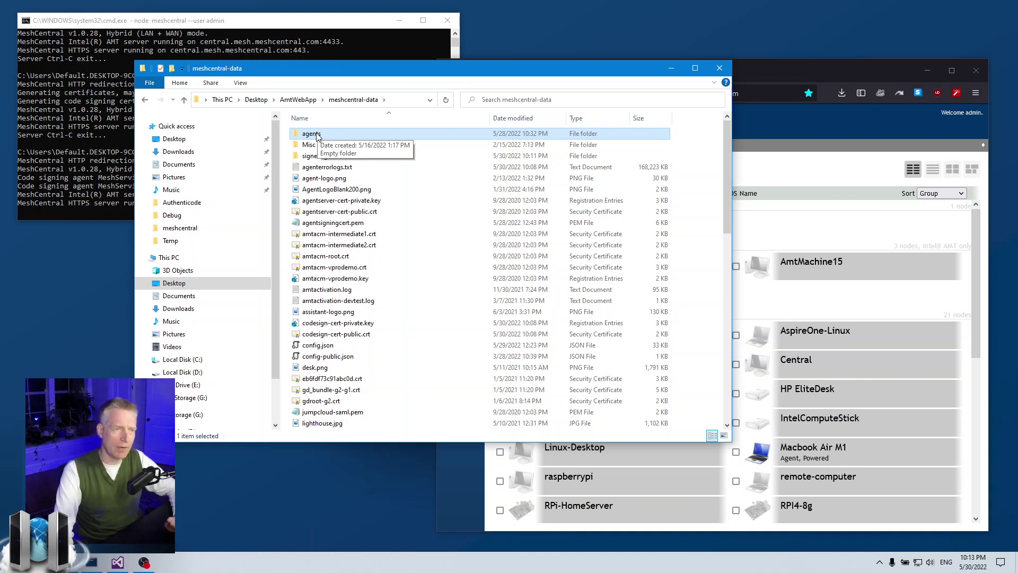
# Step: Paste MeshService.exe and MeshService64.exe from signedagents into the agents folder
pyautogui.click(323, 156)
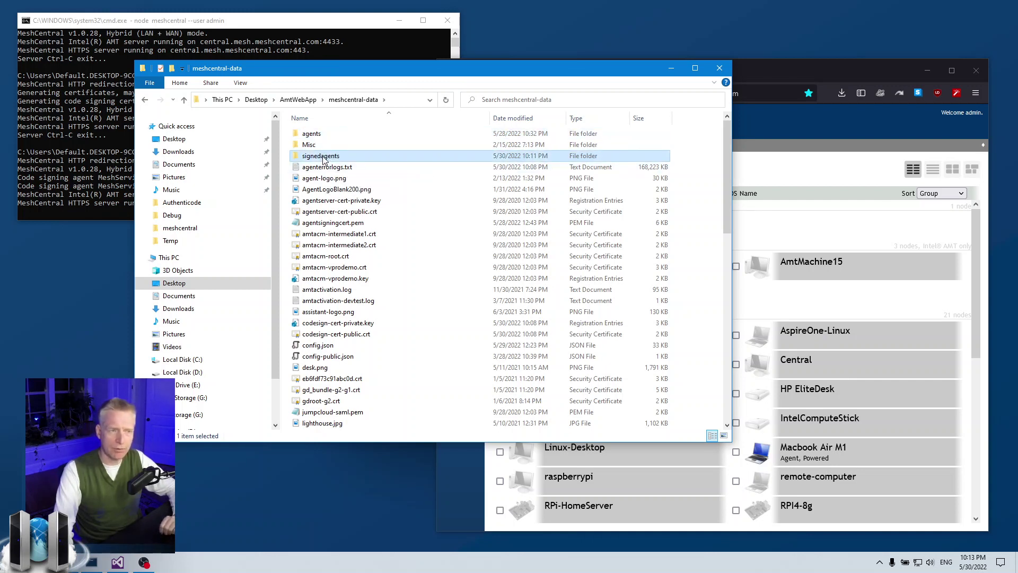
pyautogui.doubleClick(324, 157)
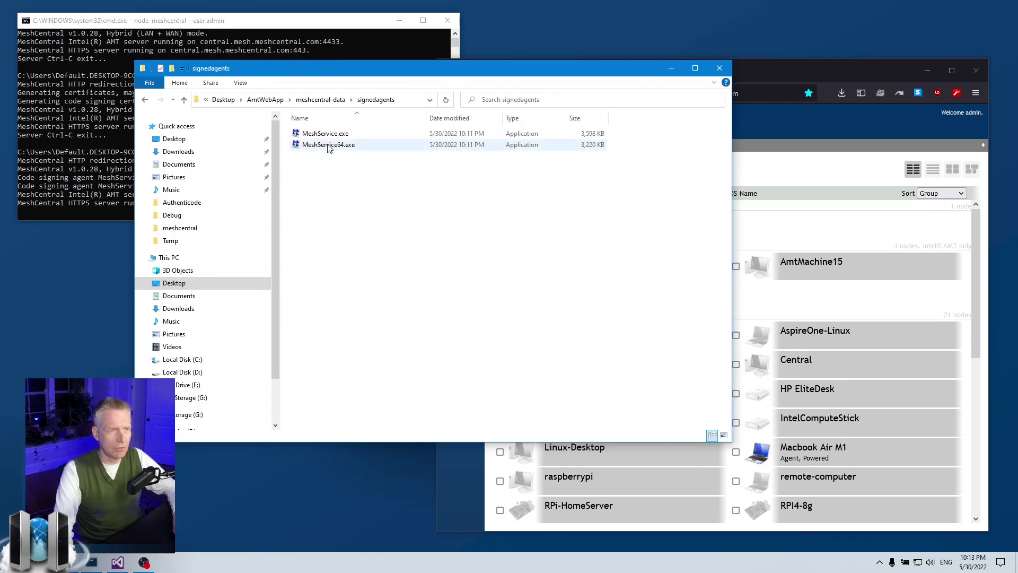
pyautogui.click(325, 133)
pyautogui.keyDown('shift'); pyautogui.click(329, 144); pyautogui.keyUp('shift')
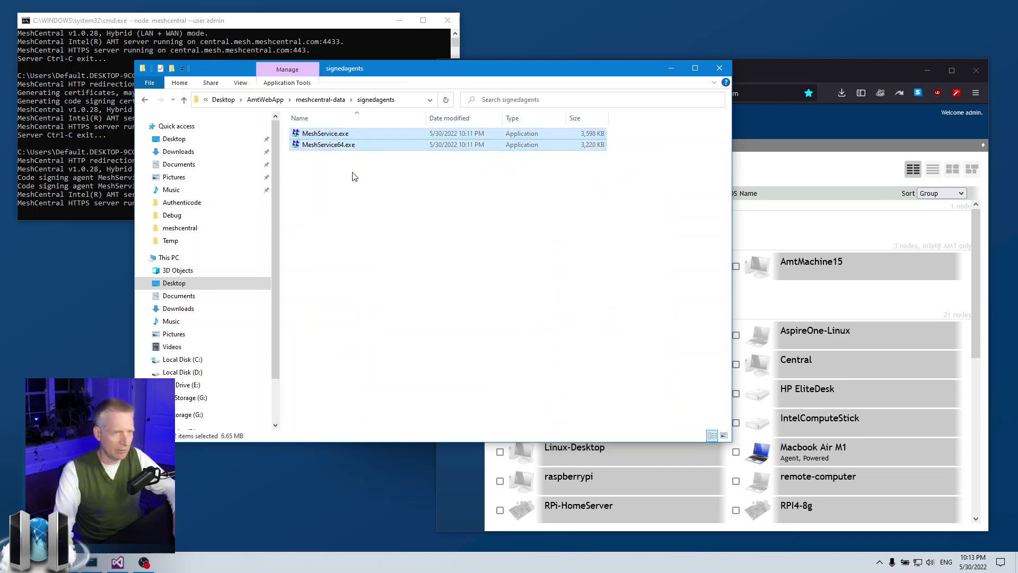
pyautogui.click(320, 99)
pyautogui.doubleClick(310, 133)
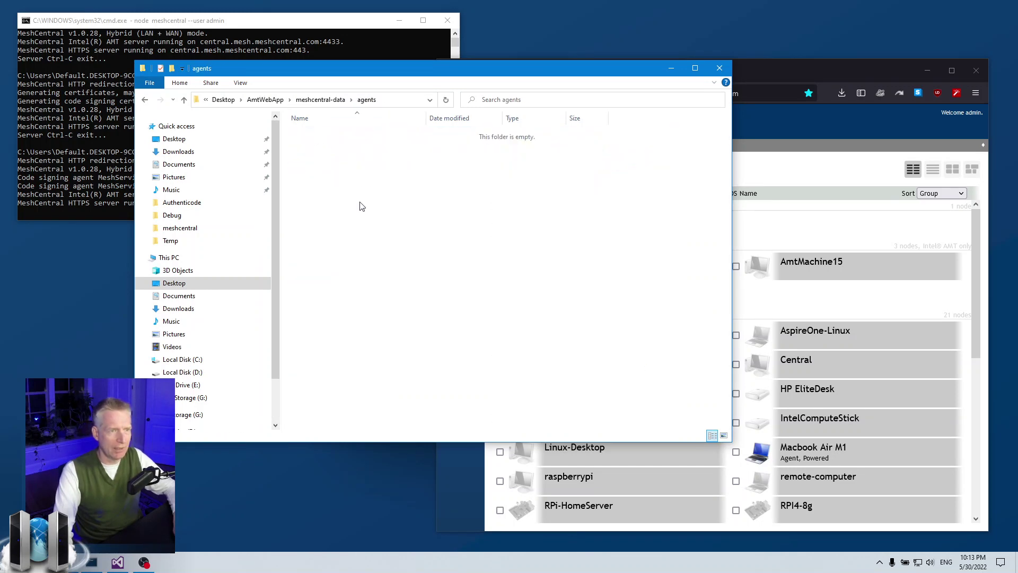
pyautogui.hotkey('ctrl', 'v')
pyautogui.click(357, 184)
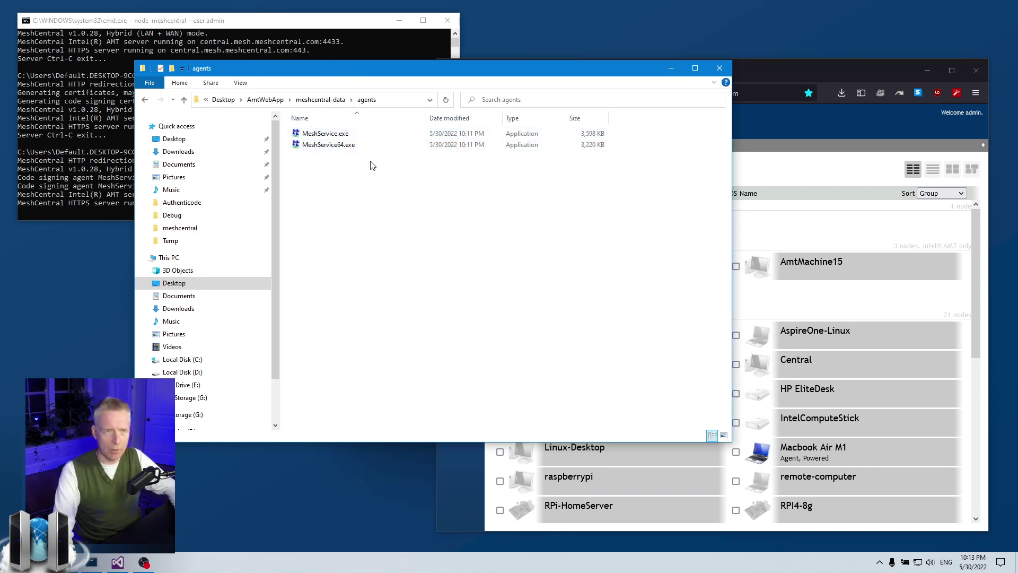
# Step: Permanently delete both executables from agents and return to meshcentral-data
pyautogui.click(811, 242)
pyautogui.click(338, 151)
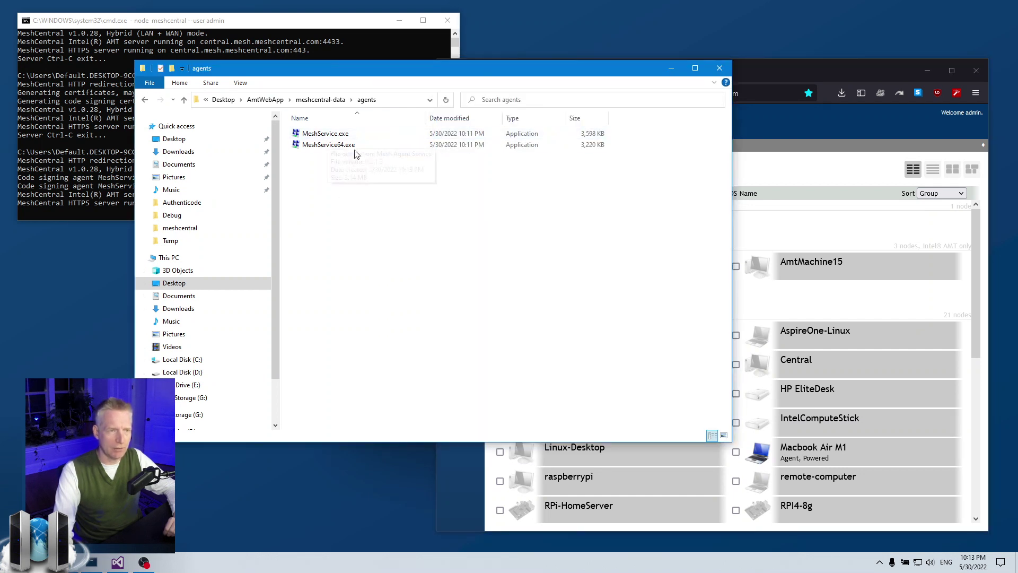
pyautogui.hotkey('ctrl', 'a')
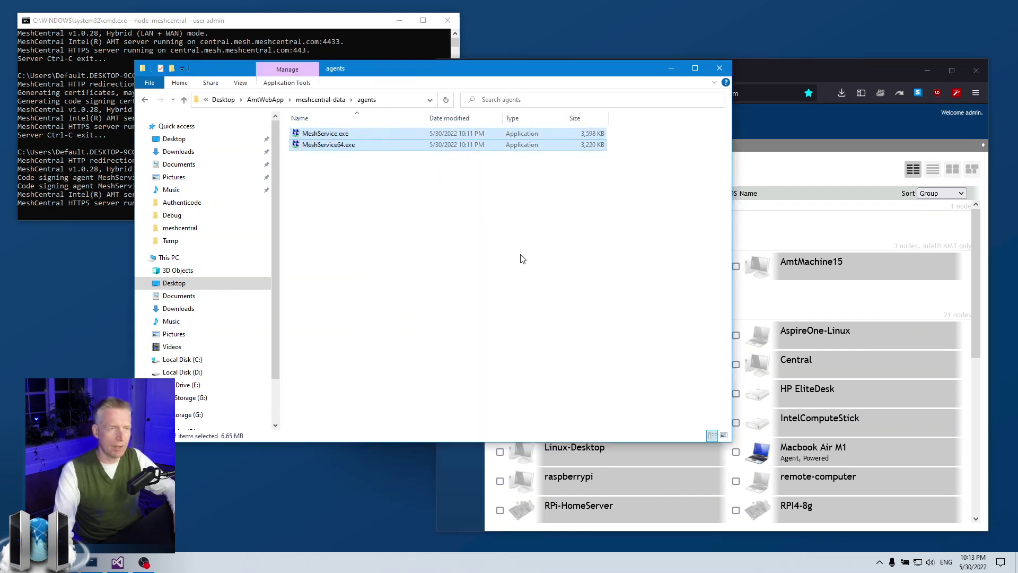
pyautogui.hotkey('shift', 'Delete')
pyautogui.press('Return')
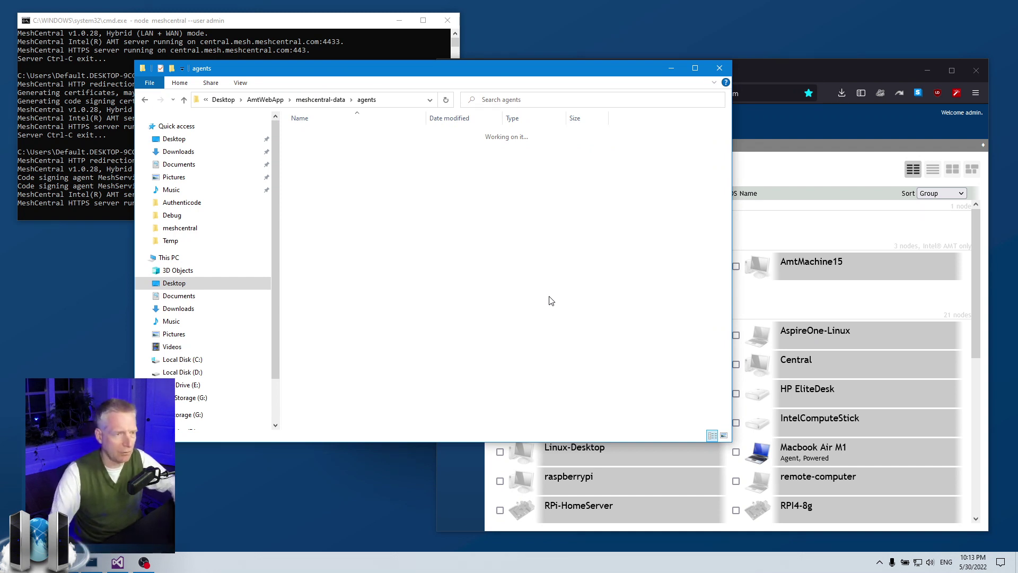
pyautogui.click(321, 99)
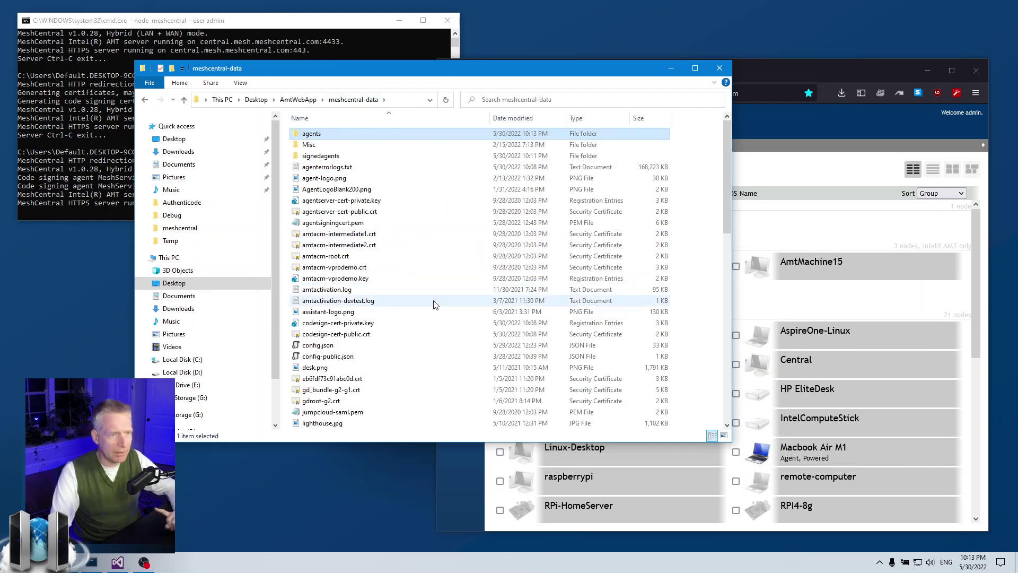
pyautogui.scroll(-4, 434, 304)
pyautogui.scroll(-10, 434, 303)
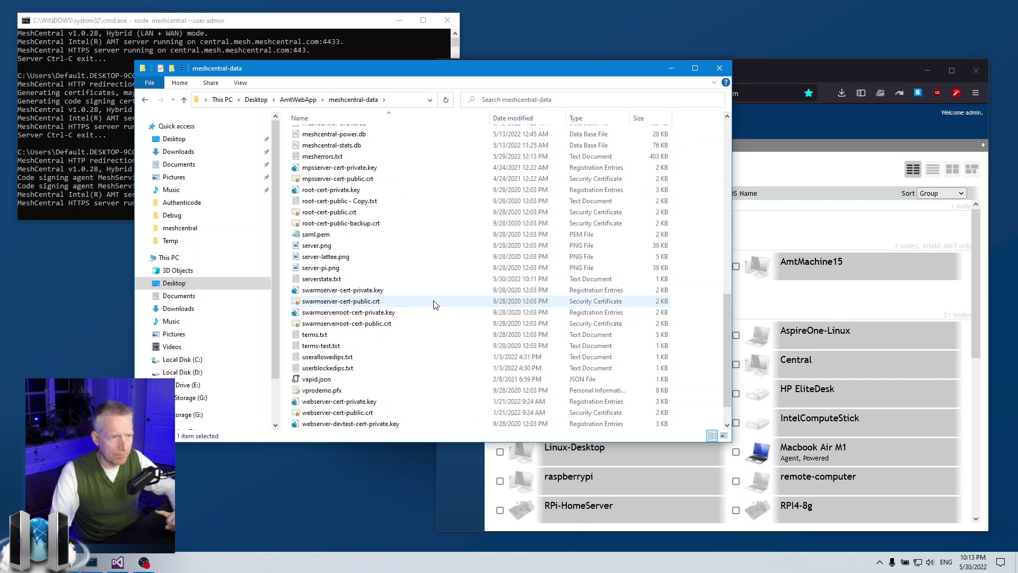
pyautogui.scroll(-1, 434, 304)
pyautogui.scroll(18, 434, 304)
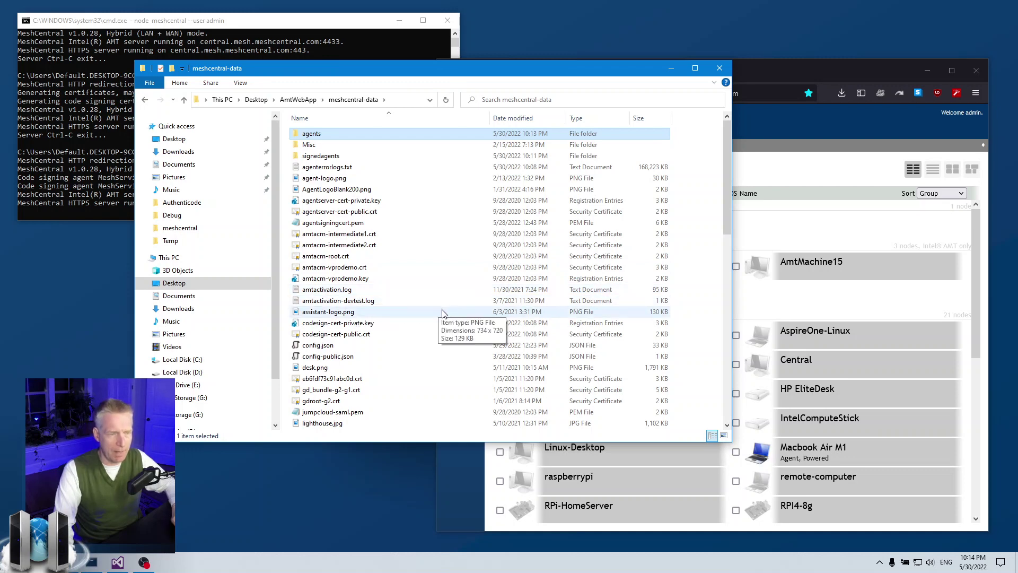
pyautogui.click(117, 564)
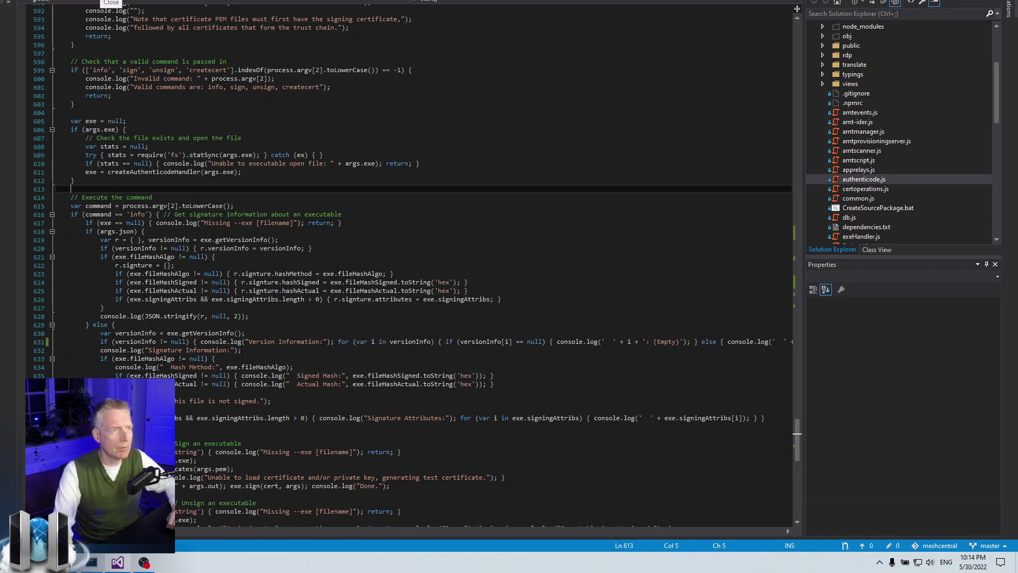
# Step: Close authenticode.js and open meshcentral.js from Solution Explorer
pyautogui.hotkey('ctrl', 'F4')
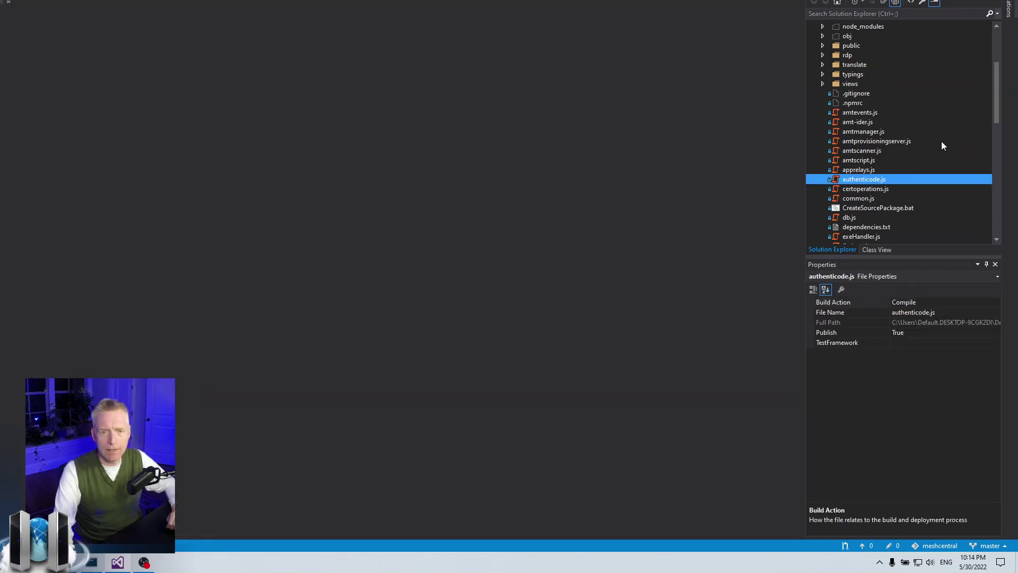
pyautogui.scroll(-8, 940, 141)
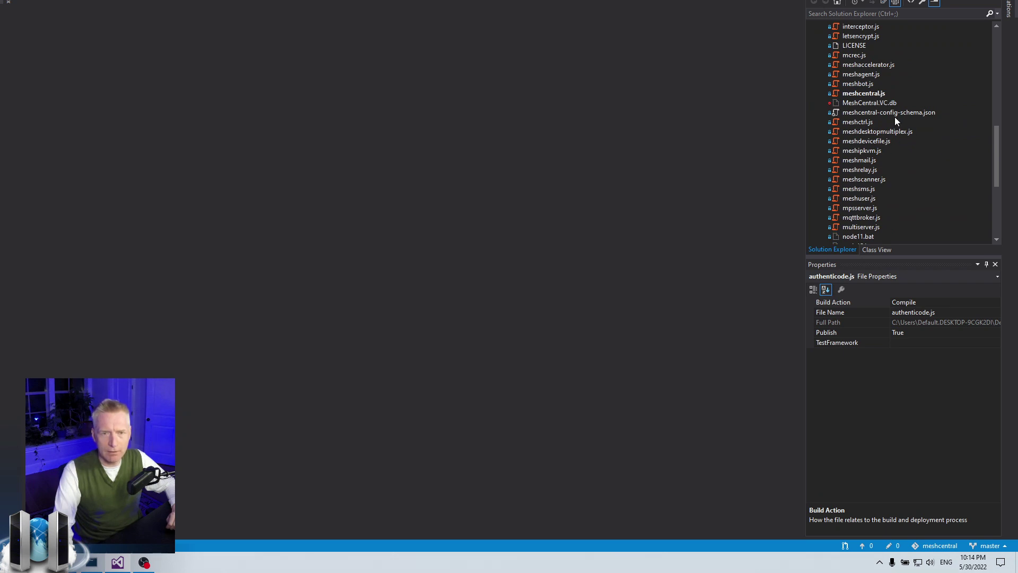
pyautogui.doubleClick(875, 94)
# Step: Search meshcentral.js for .pem, highlight agentsigningcert.pem at line 2851, and return to the folder
pyautogui.click(630, 290)
pyautogui.hotkey('ctrl', 'f')
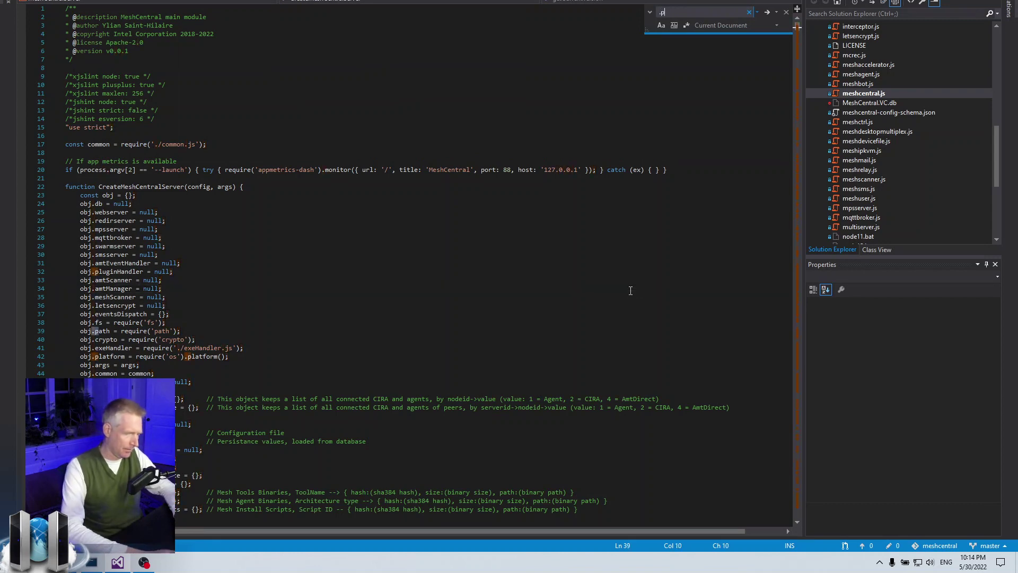
pyautogui.press('Return')
pyautogui.press('Return')
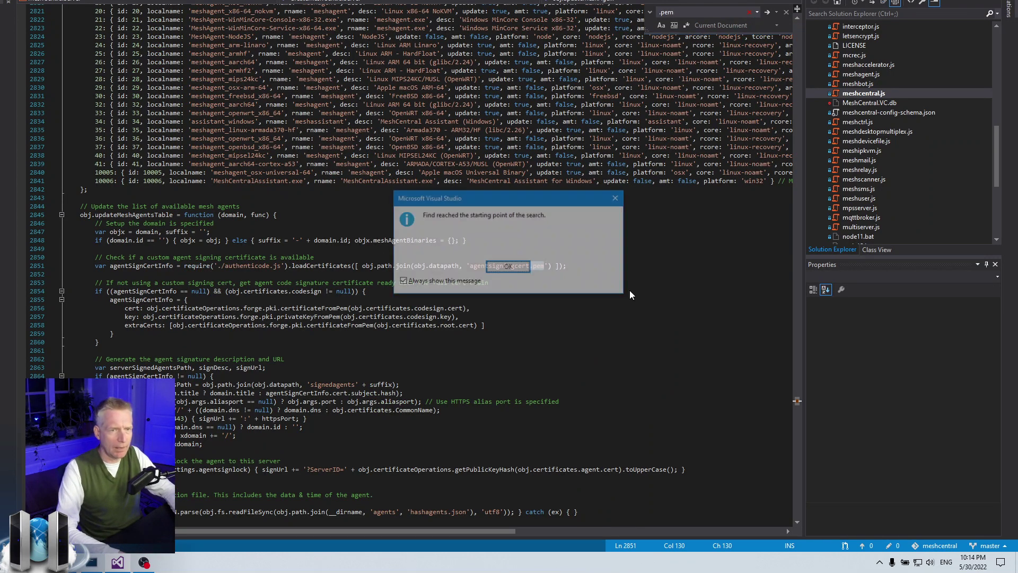
pyautogui.press('Return')
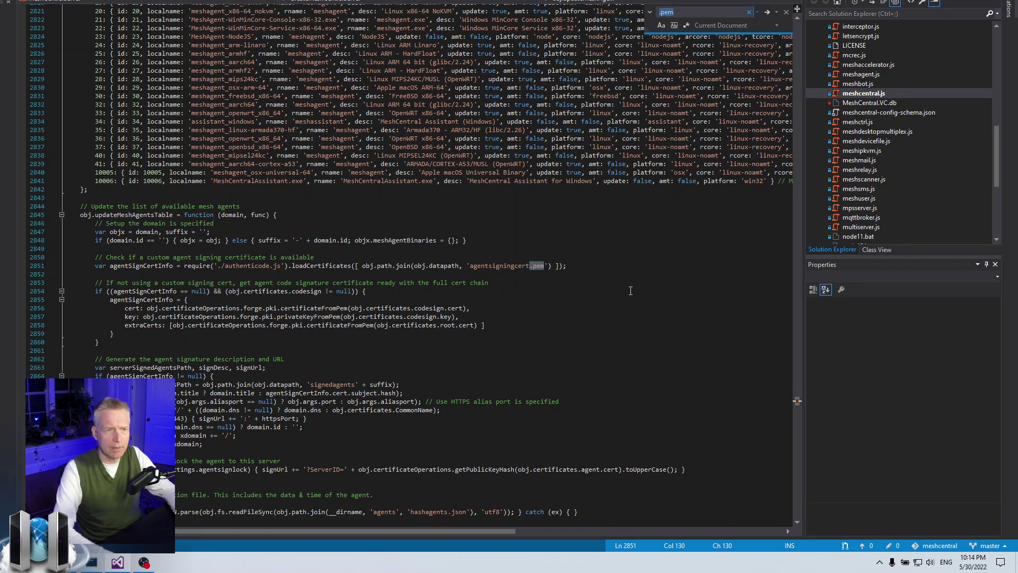
pyautogui.press('Escape')
pyautogui.click(472, 267)
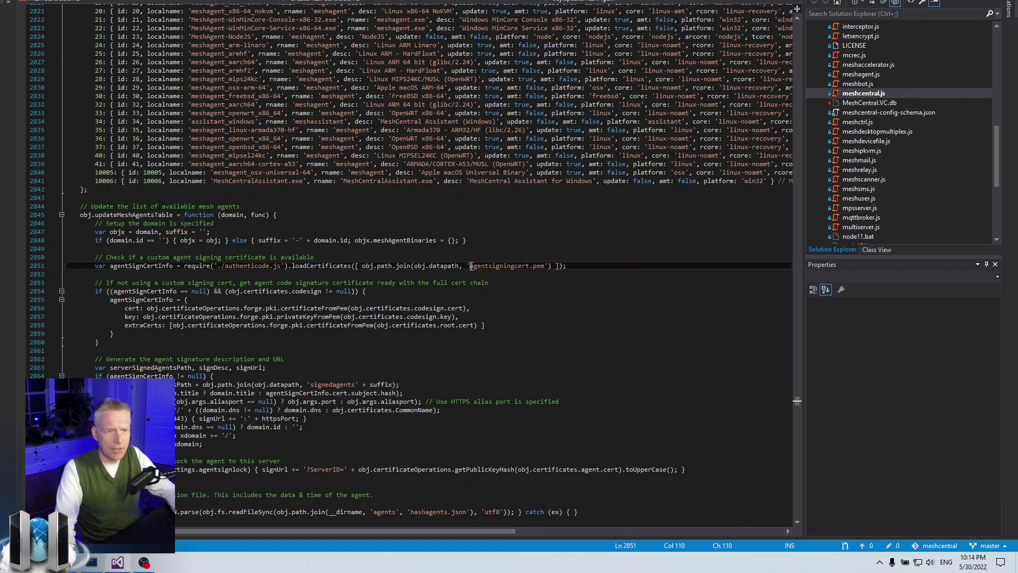
pyautogui.keyDown('shift'); pyautogui.click(545, 267); pyautogui.keyUp('shift')
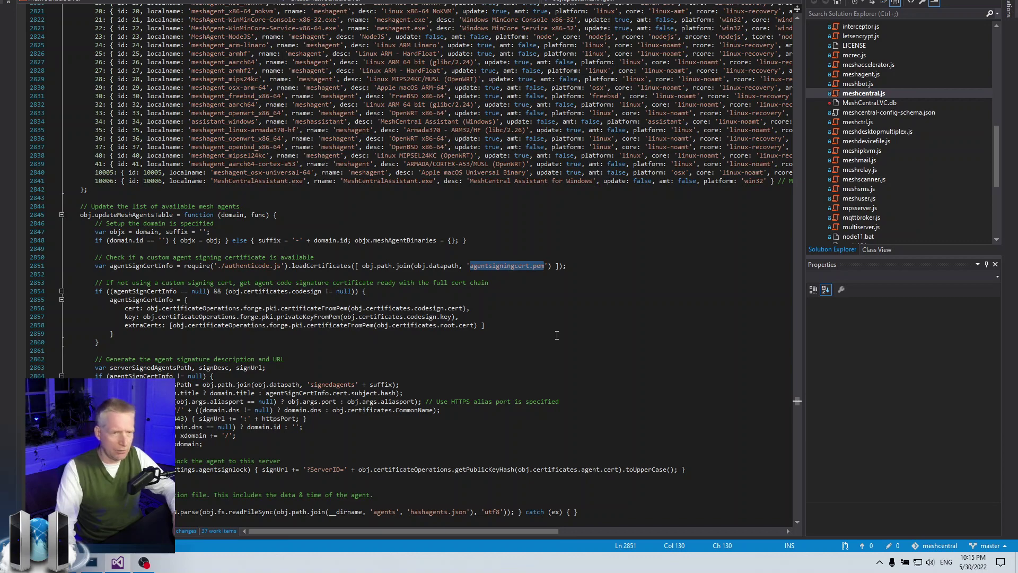
pyautogui.hotkey('alt', 'Tab')
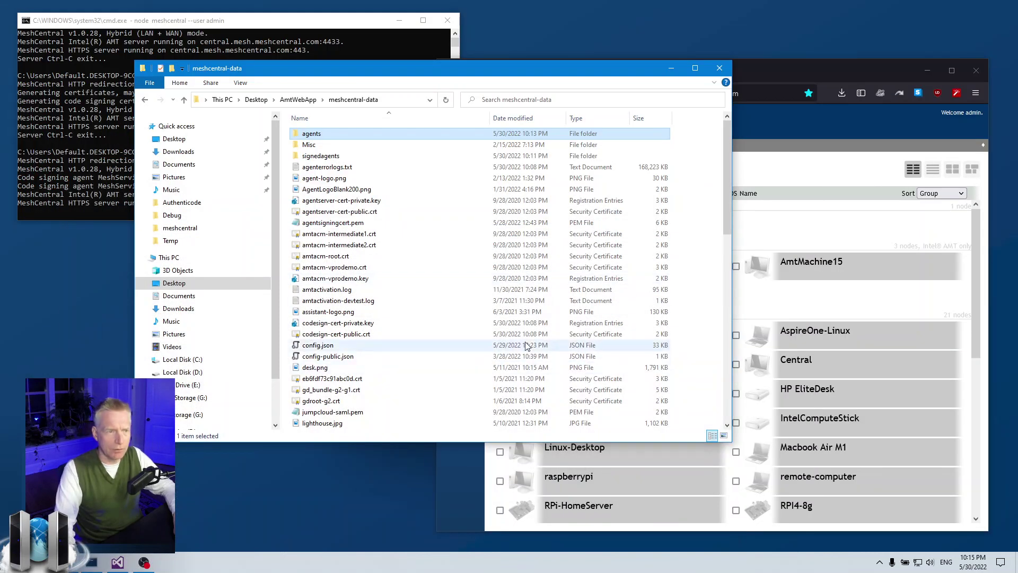
# Step: Open agentsigningcert.pem in Notepad and highlight the code sign certificate block
pyautogui.click(366, 223)
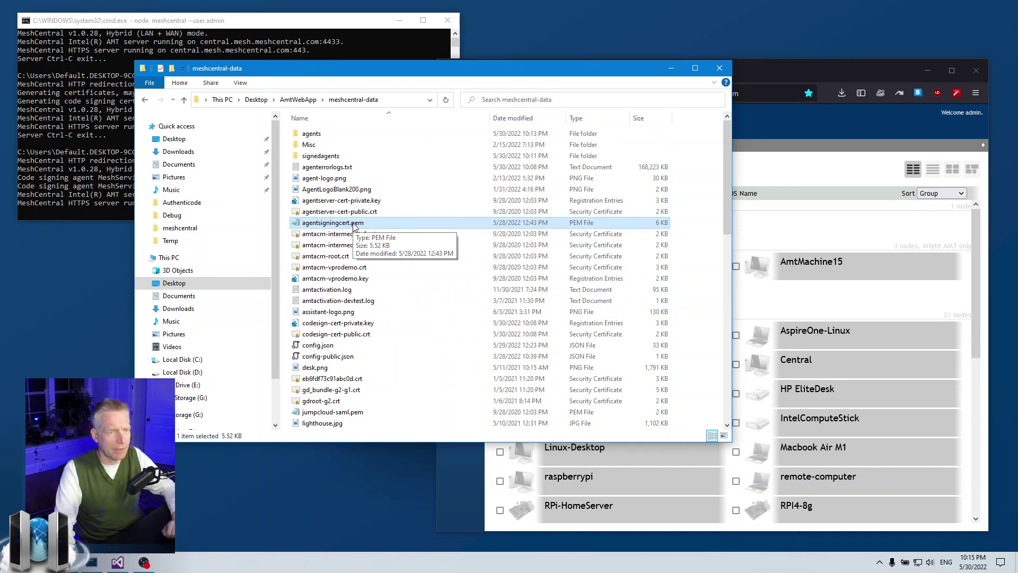
pyautogui.doubleClick(349, 223)
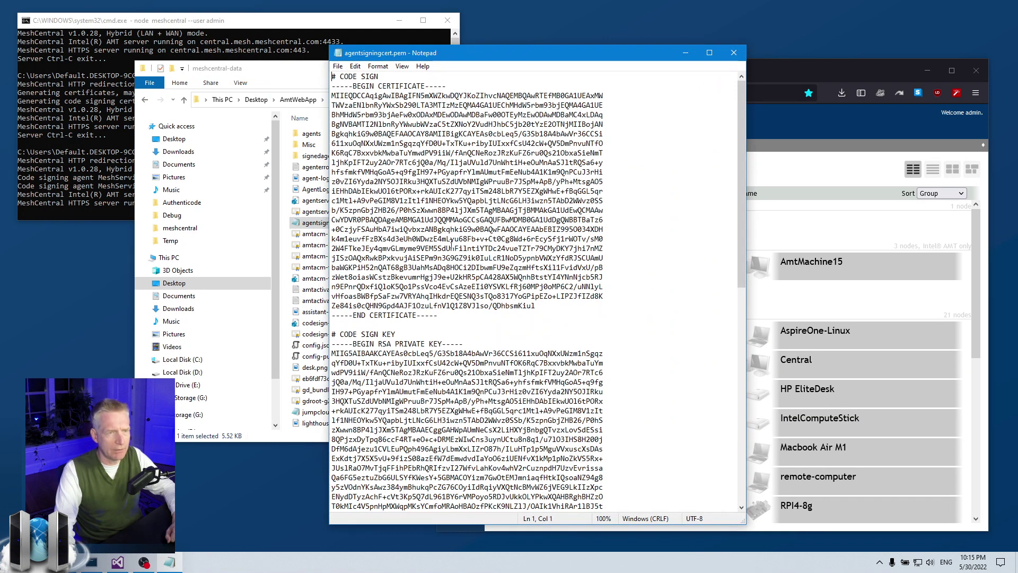
pyautogui.scroll(-8, 440, 239)
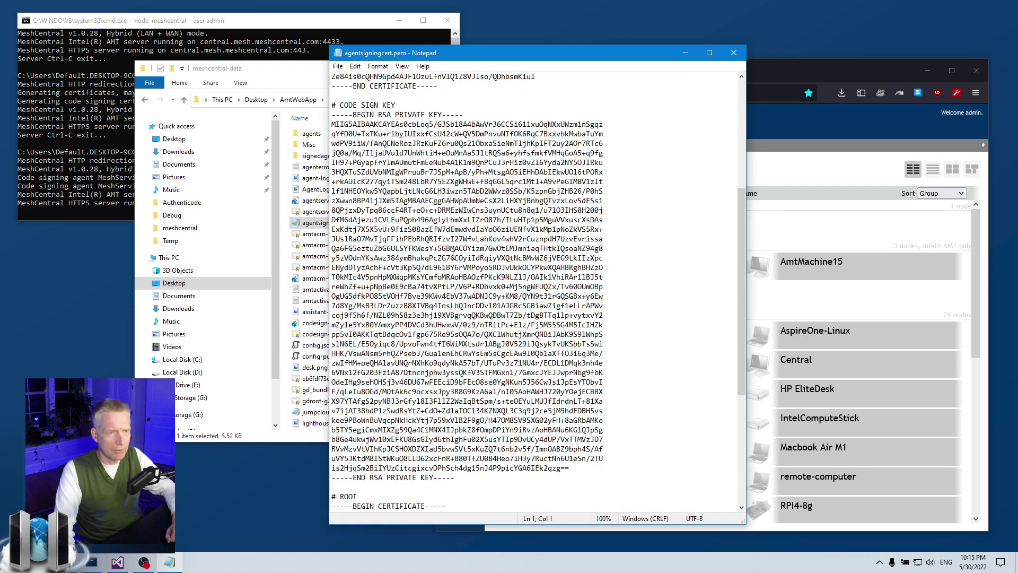
pyautogui.scroll(8, 452, 256)
pyautogui.moveTo(343, 85); pyautogui.dragTo(547, 317)
# Step: Highlight the code sign certificate's RSA private key block
pyautogui.scroll(-6, 547, 306)
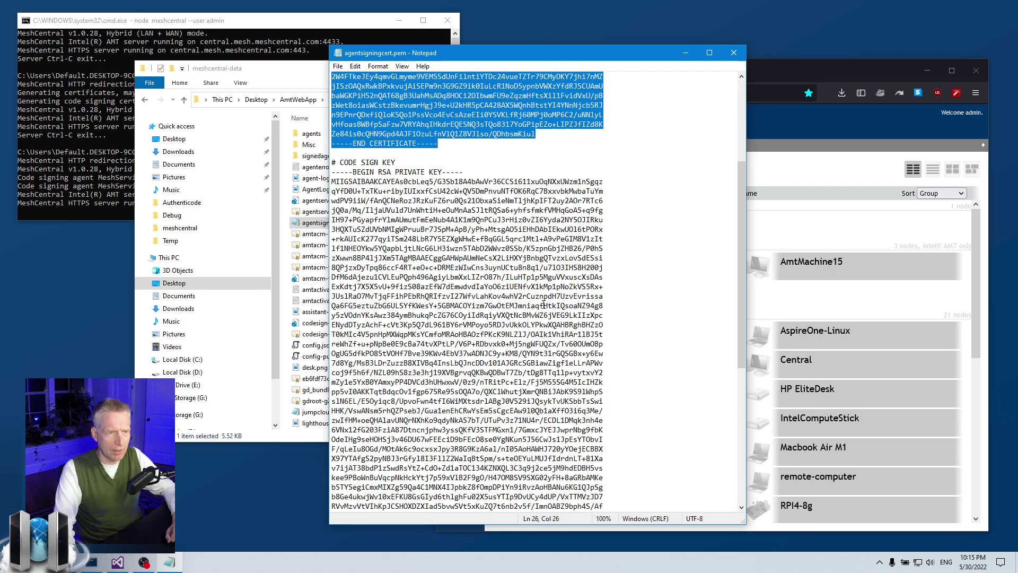
pyautogui.moveTo(332, 172); pyautogui.dragTo(573, 258)
pyautogui.scroll(3, 564, 400)
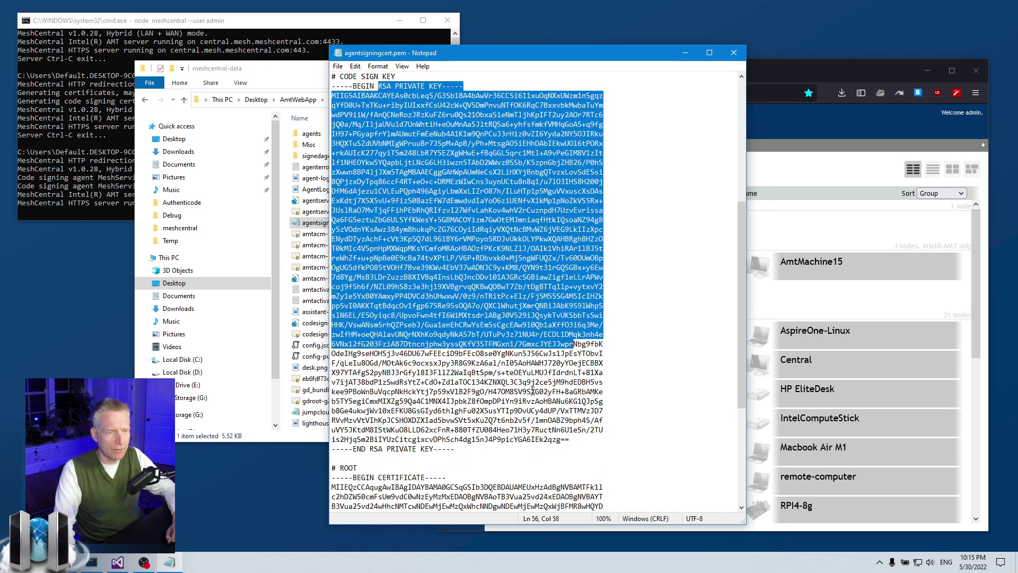
pyautogui.click(522, 411)
# Step: Highlight the ROOT certificate block, then close Notepad
pyautogui.scroll(-7, 525, 414)
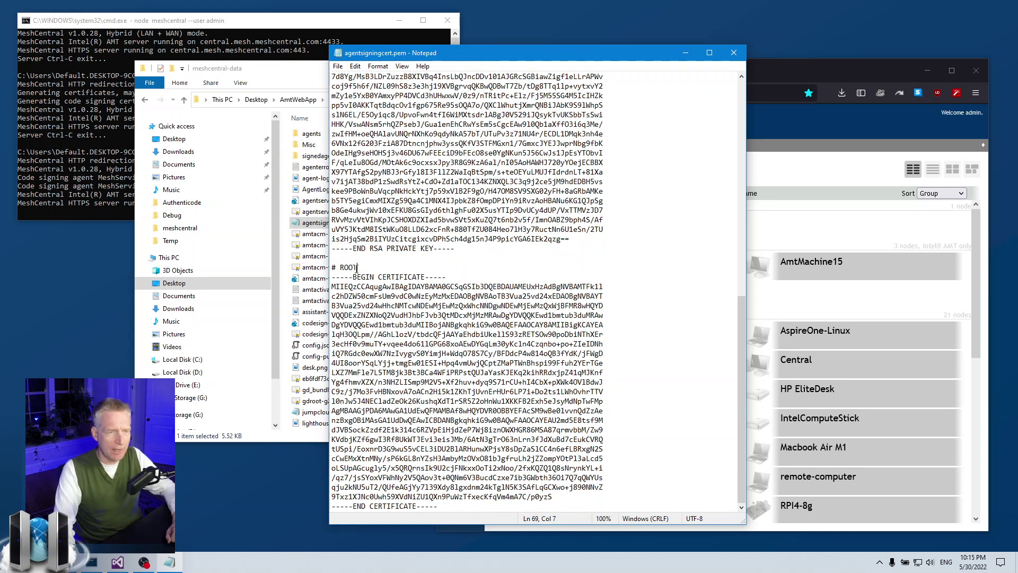
pyautogui.moveTo(356, 267); pyautogui.dragTo(533, 508)
pyautogui.click(533, 502)
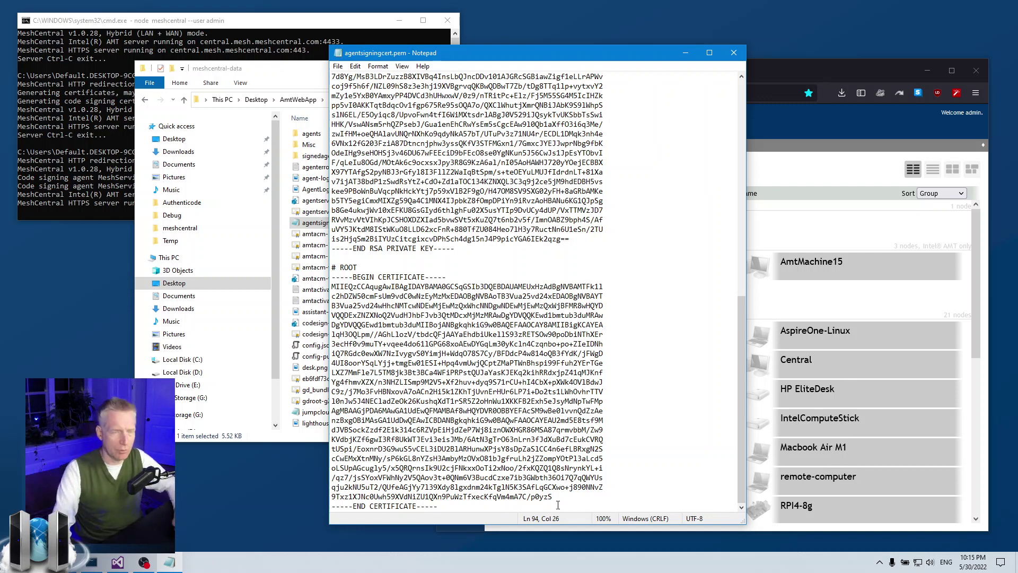
pyautogui.moveTo(332, 276); pyautogui.dragTo(440, 507)
pyautogui.click(573, 497)
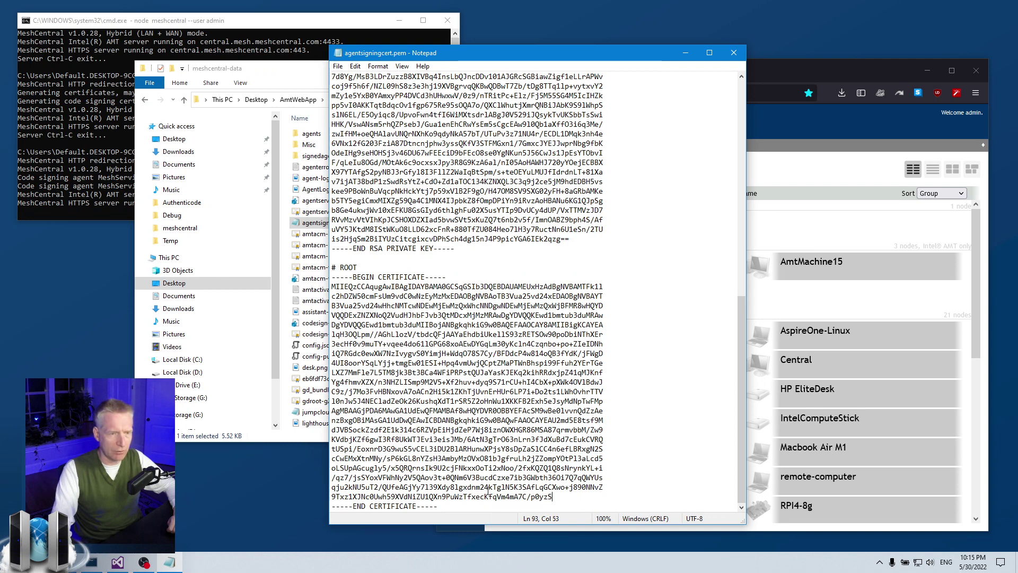
pyautogui.scroll(12, 489, 457)
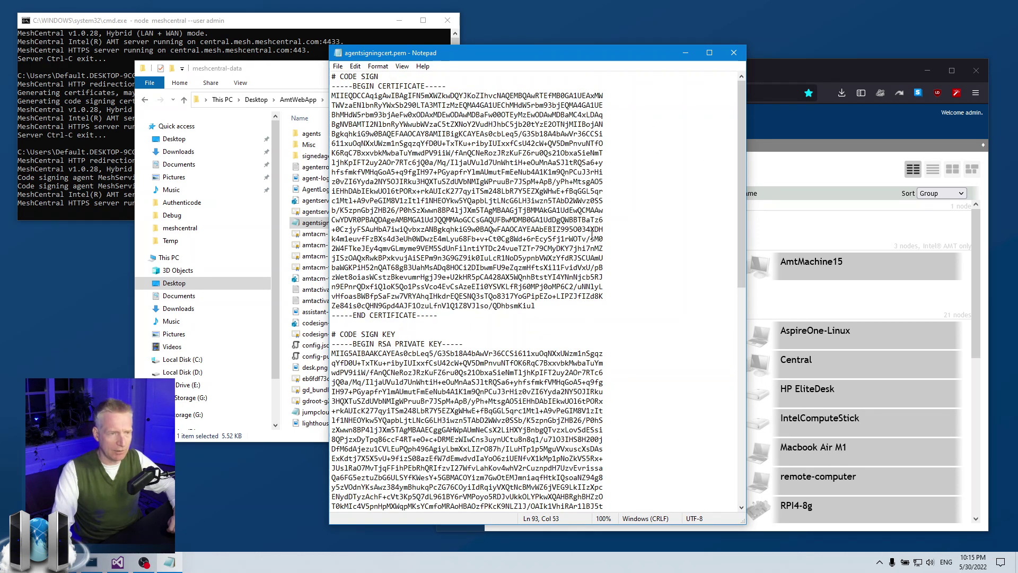
pyautogui.click(733, 52)
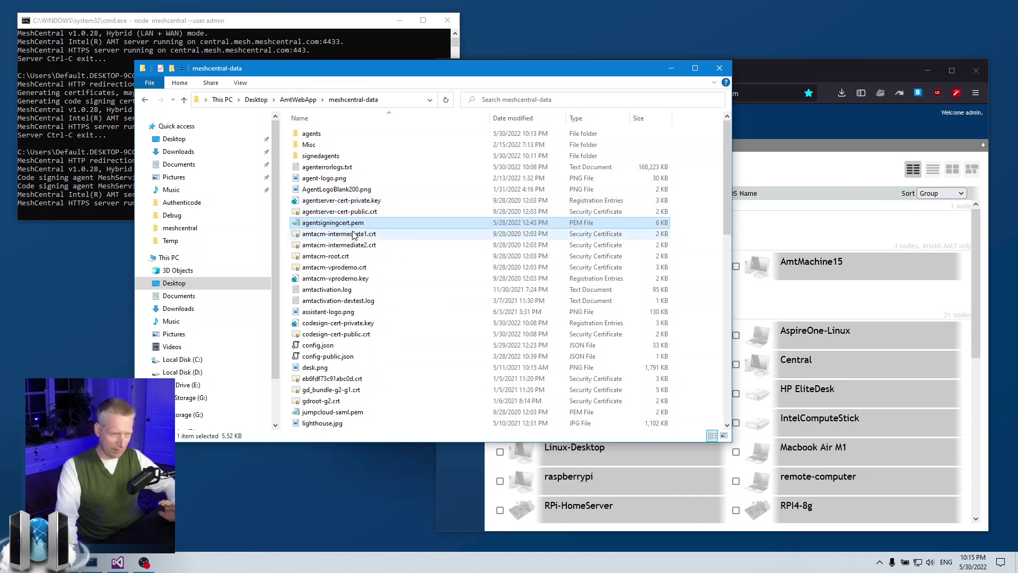
pyautogui.click(336, 323)
pyautogui.keyDown('shift'); pyautogui.click(339, 335); pyautogui.keyUp('shift')
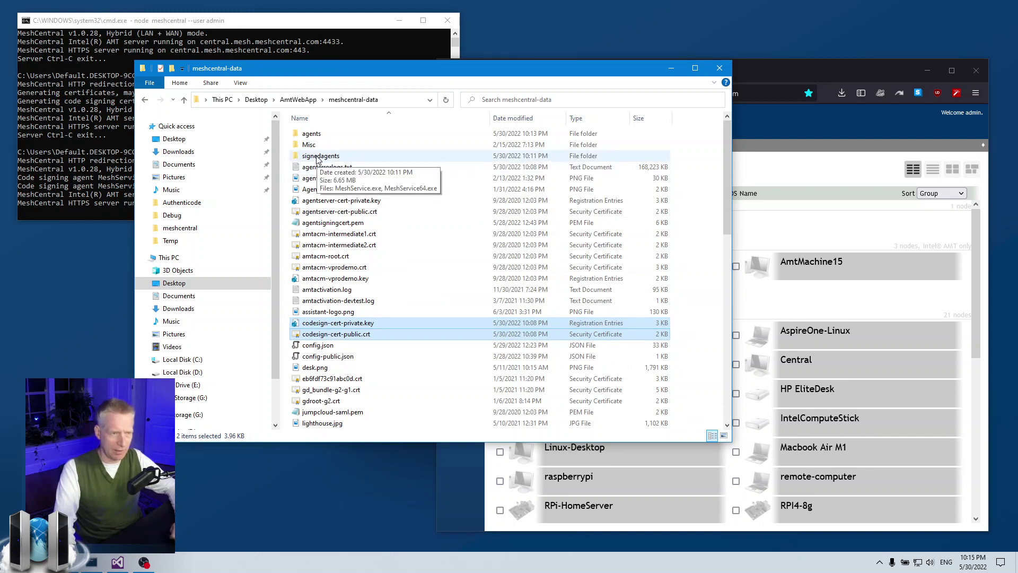
pyautogui.click(344, 223)
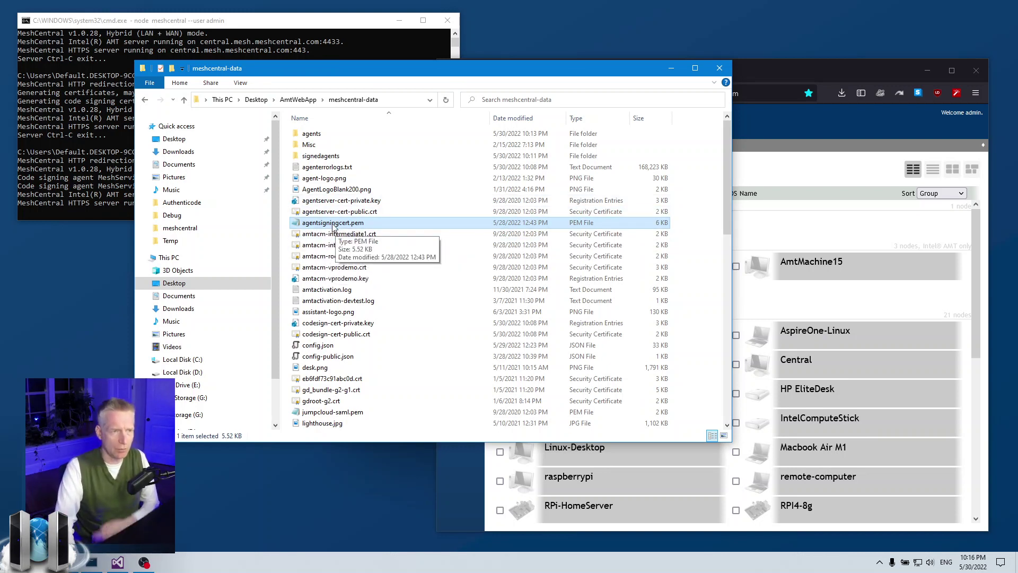
pyautogui.doubleClick(317, 156)
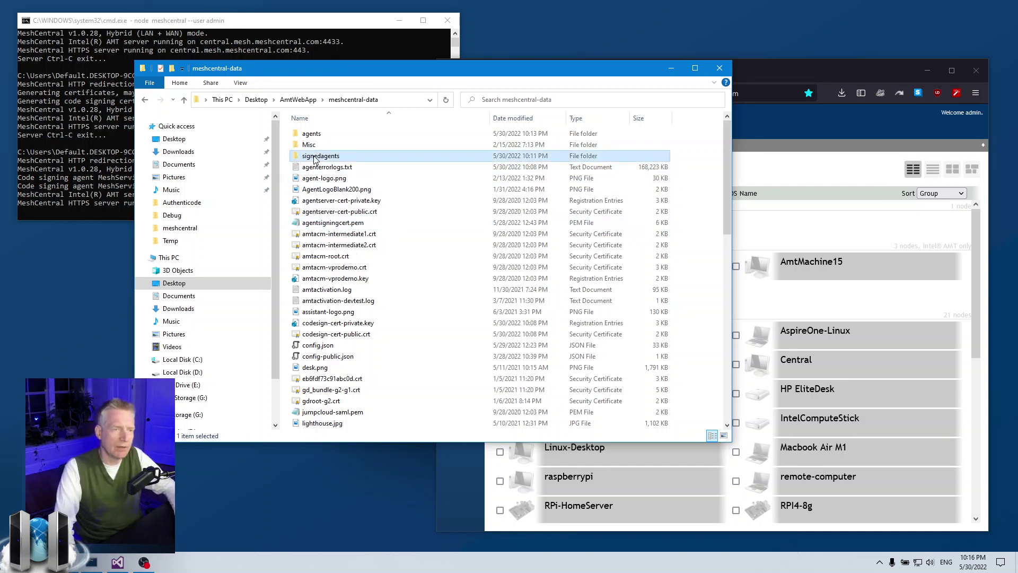
pyautogui.click(325, 134)
pyautogui.click(334, 147)
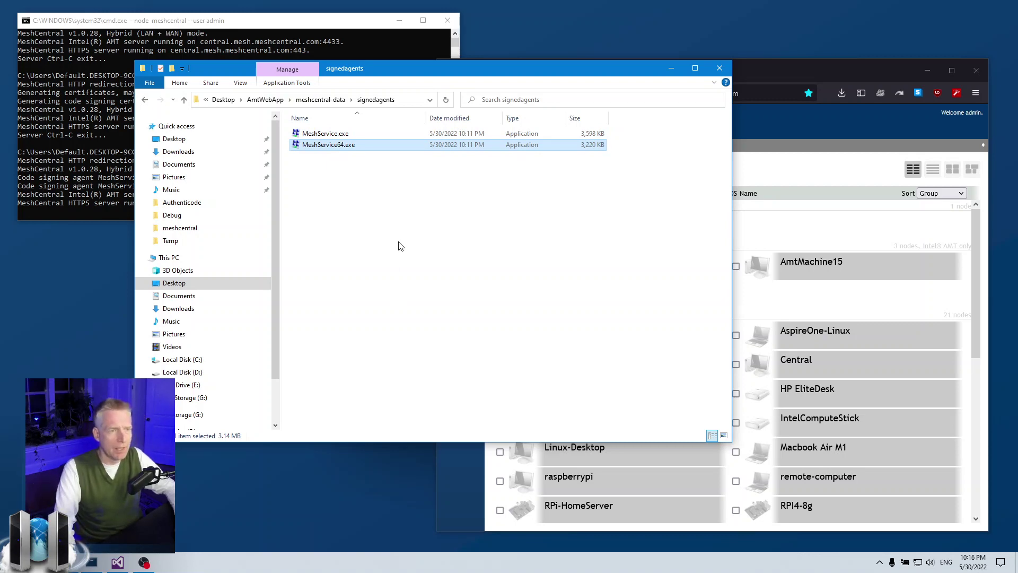
pyautogui.click(321, 99)
pyautogui.click(338, 223)
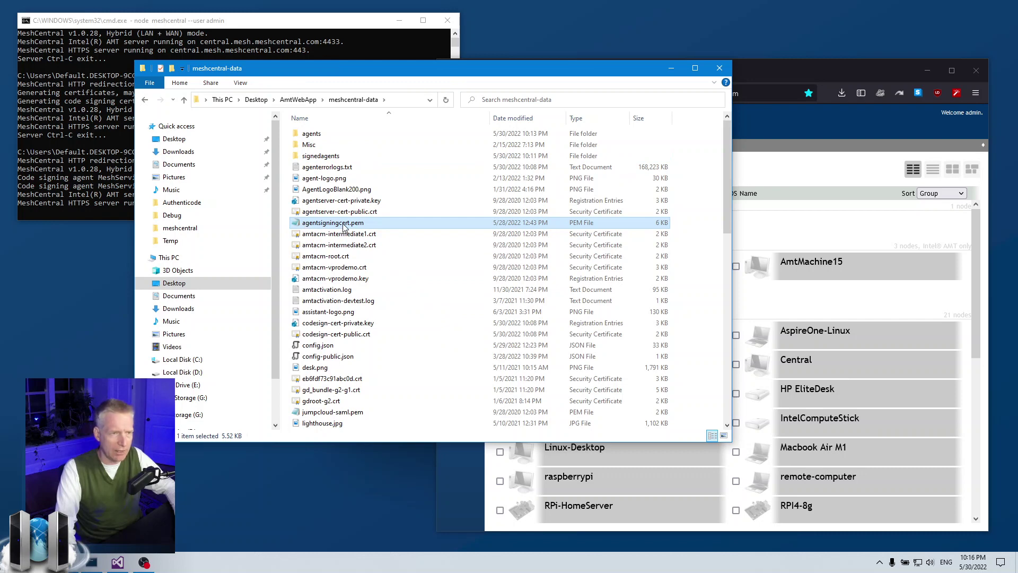
# Step: In a new Firefox tab, search for npm and open the npmjs.com website
pyautogui.click(799, 151)
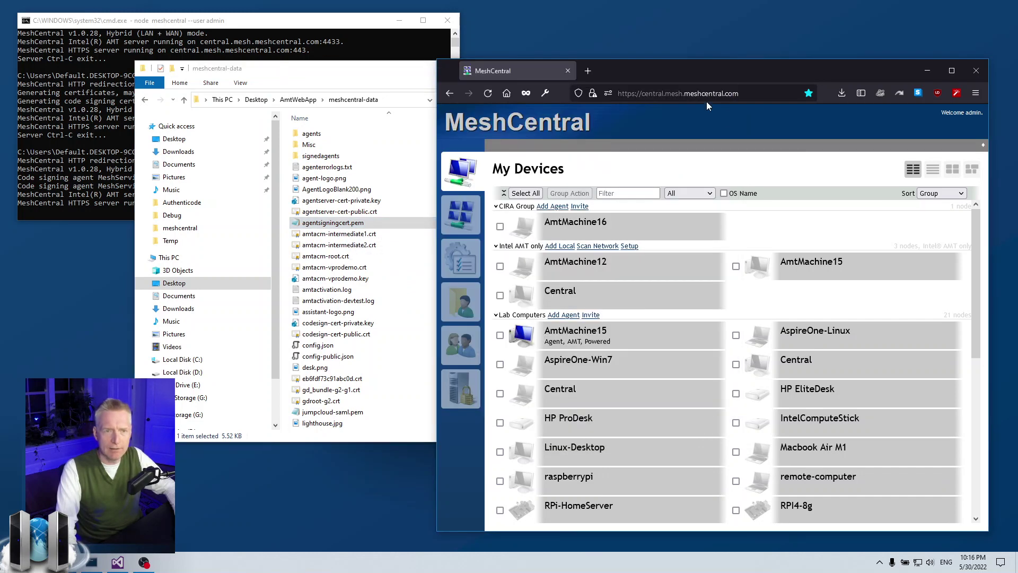
pyautogui.click(588, 71)
pyautogui.click(671, 265)
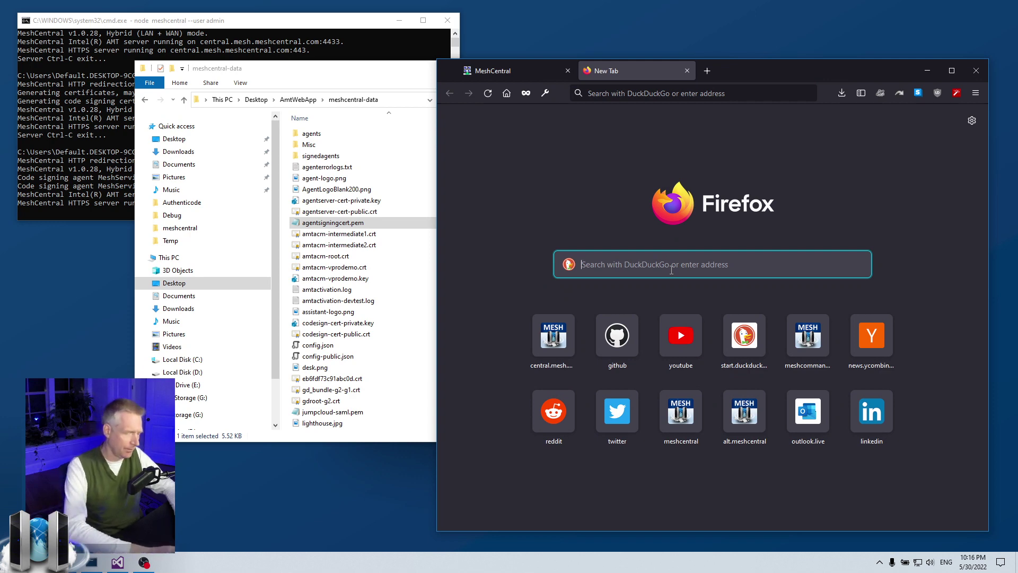
pyautogui.write('npm')
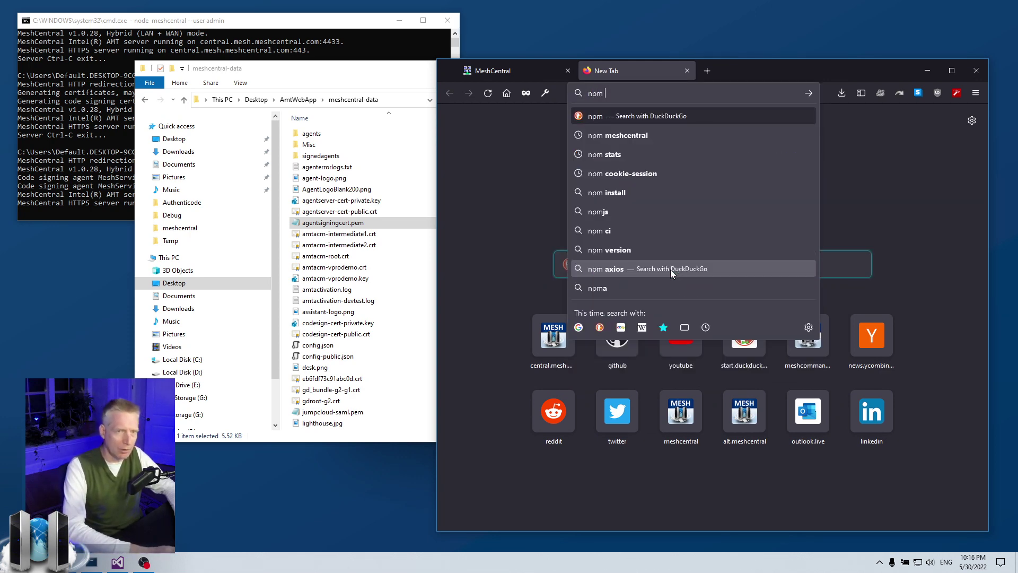
pyautogui.press('Return')
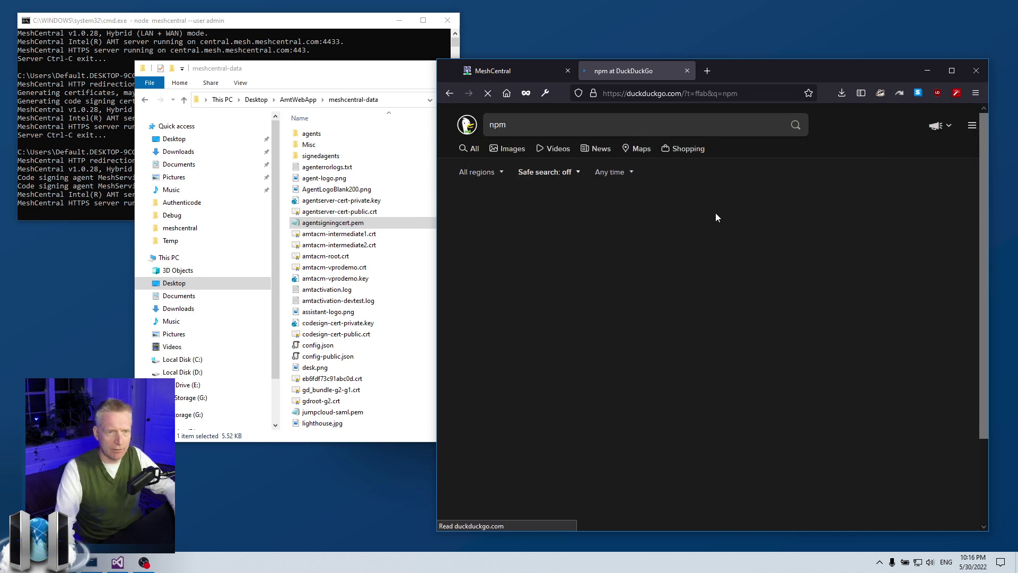
pyautogui.click(470, 213)
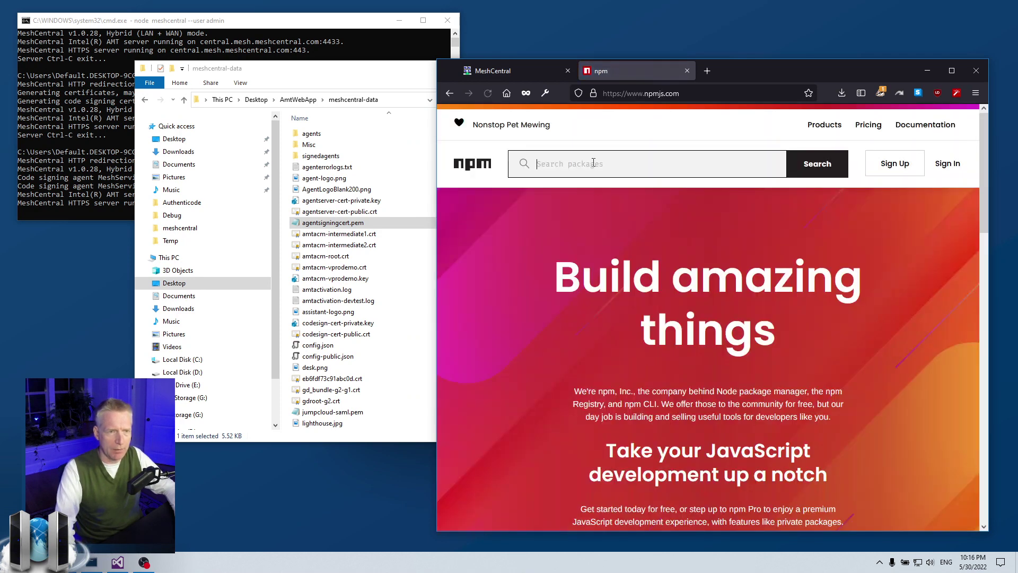
# Step: Search npm for authenticode-js to open its package page
pyautogui.click(593, 162)
pyautogui.write('authen')
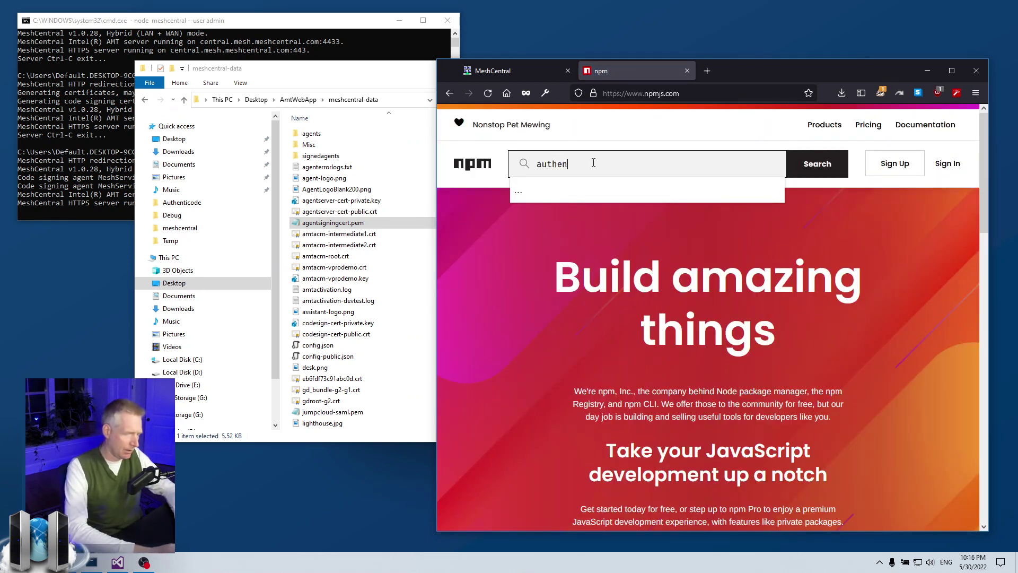
pyautogui.write('ti')
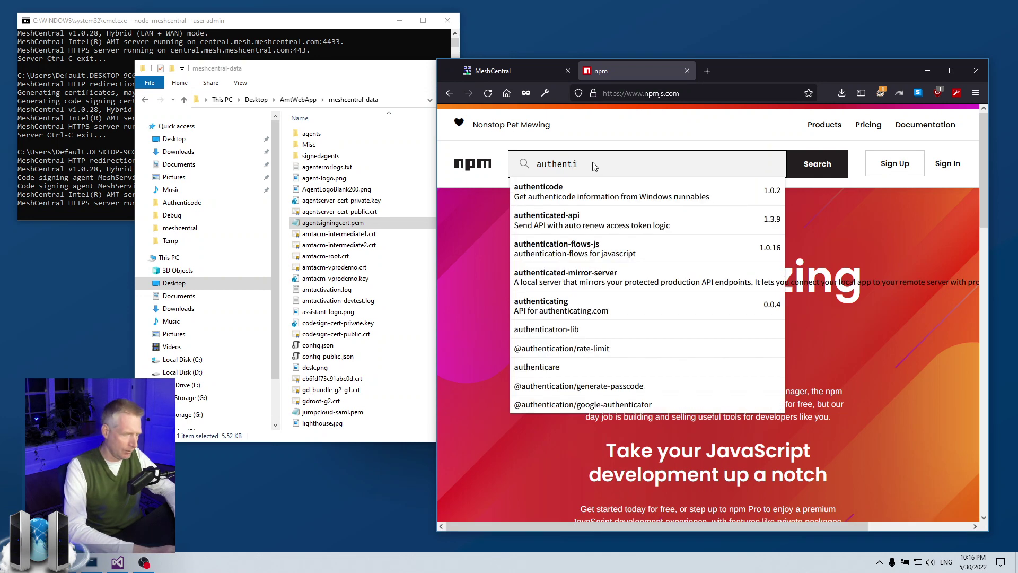
pyautogui.write('code-js')
pyautogui.press('Return')
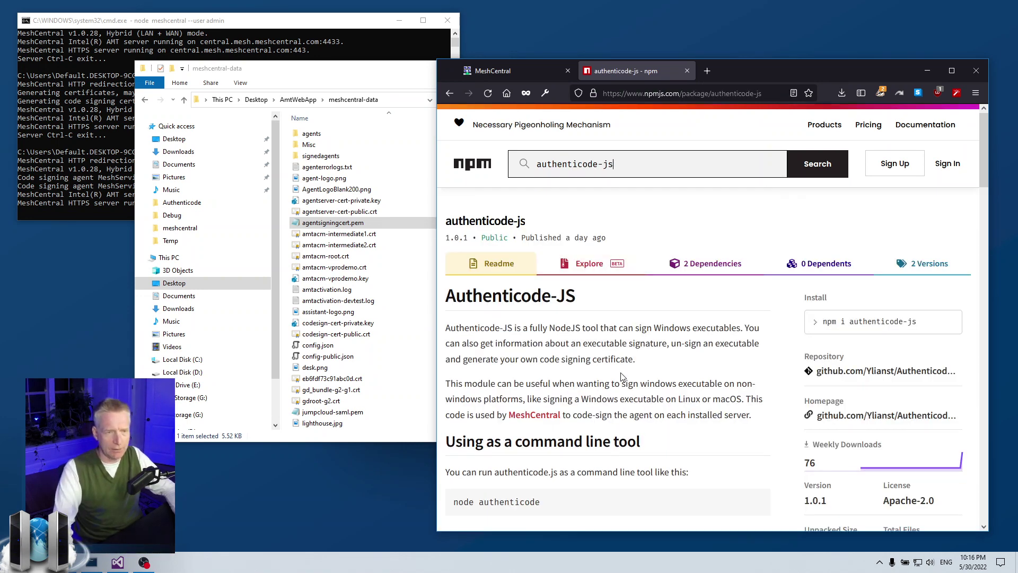
# Step: Scroll to the Certificate file format section and highlight its heading and sample PEM layout
pyautogui.scroll(-1, 622, 377)
pyautogui.scroll(-18, 622, 376)
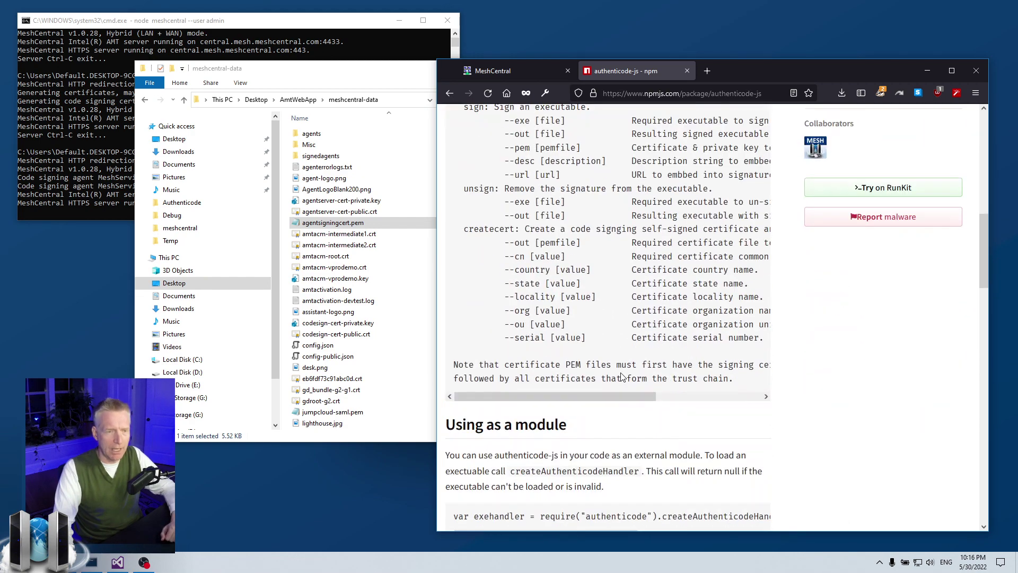
pyautogui.scroll(-8, 622, 376)
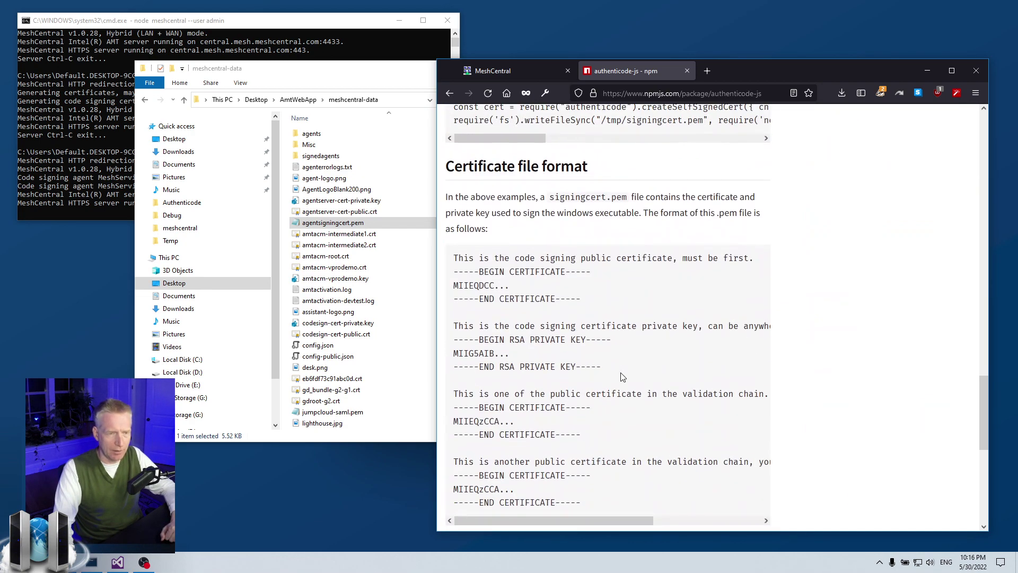
pyautogui.scroll(-1, 622, 376)
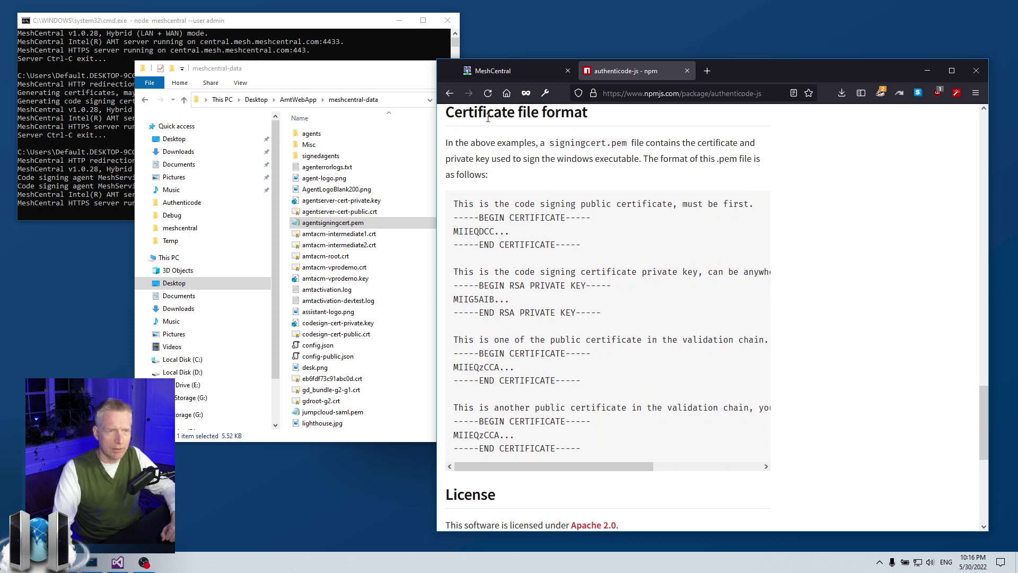
pyautogui.moveTo(481, 111); pyautogui.dragTo(638, 110)
pyautogui.click(638, 110)
pyautogui.moveTo(455, 205); pyautogui.dragTo(592, 425)
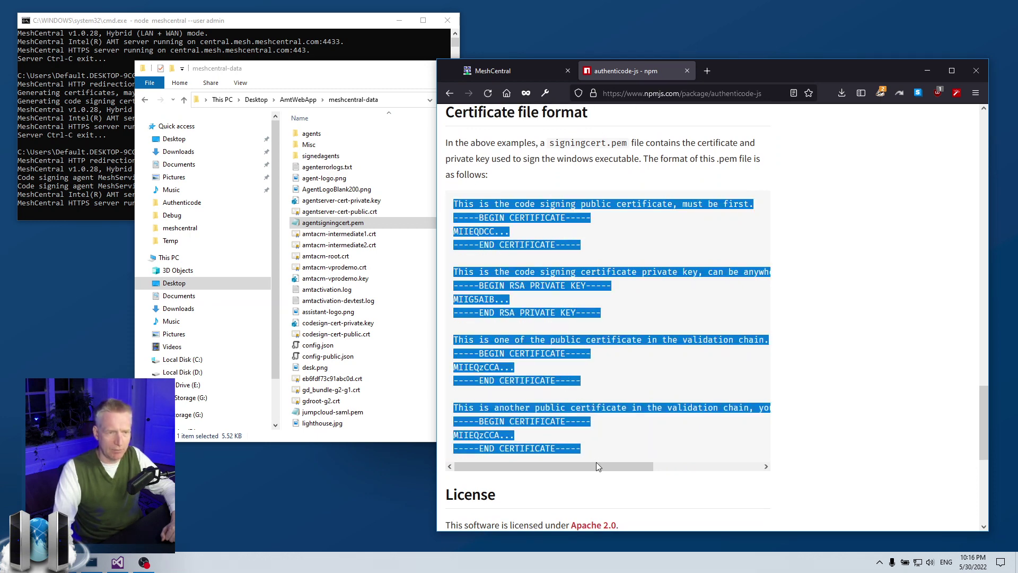
pyautogui.click(601, 444)
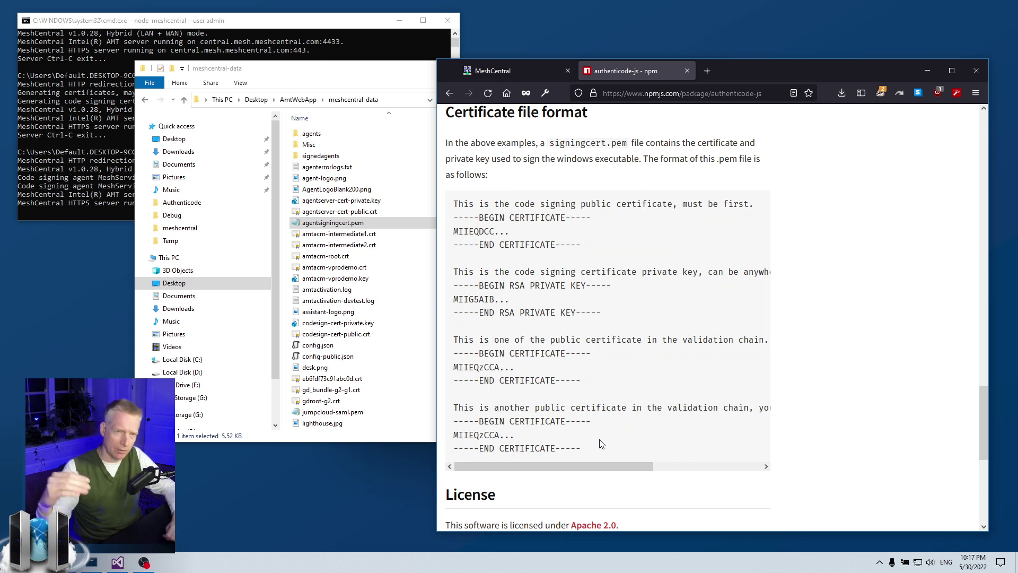
# Step: Compare with agentsigningcert.pem, highlighting the sample certificate, RSA private key and validation chain blocks
pyautogui.click(304, 224)
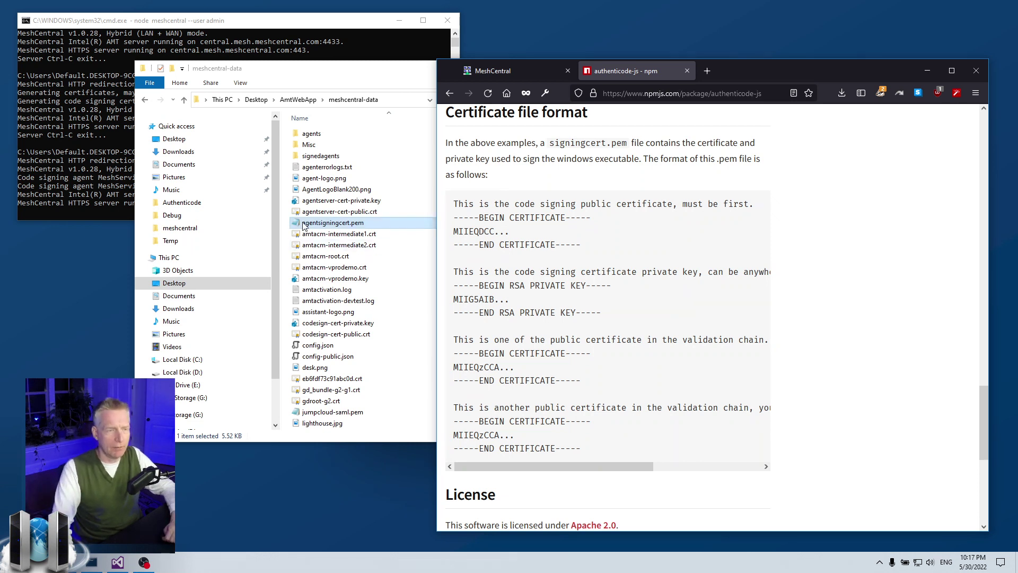
pyautogui.click(556, 350)
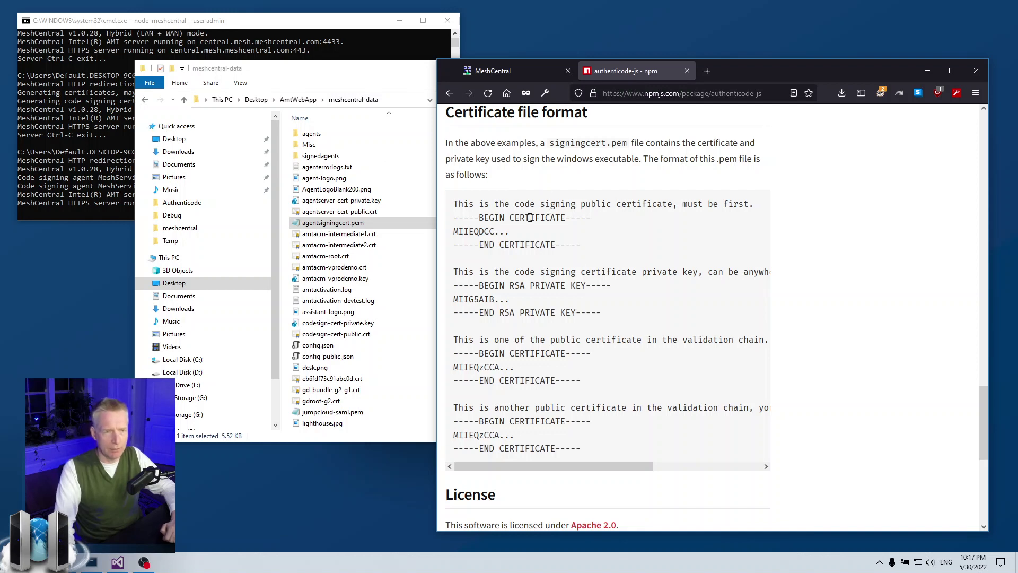
pyautogui.moveTo(472, 204); pyautogui.dragTo(607, 259)
pyautogui.click(541, 286)
pyautogui.moveTo(484, 286); pyautogui.dragTo(610, 324)
pyautogui.click(488, 350)
pyautogui.moveTo(489, 350); pyautogui.dragTo(621, 442)
pyautogui.click(622, 441)
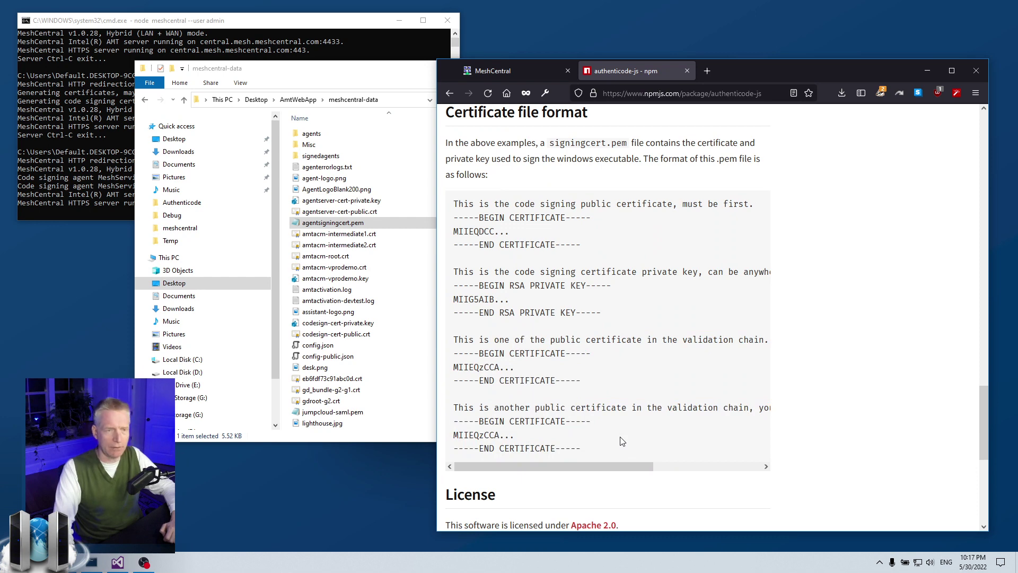